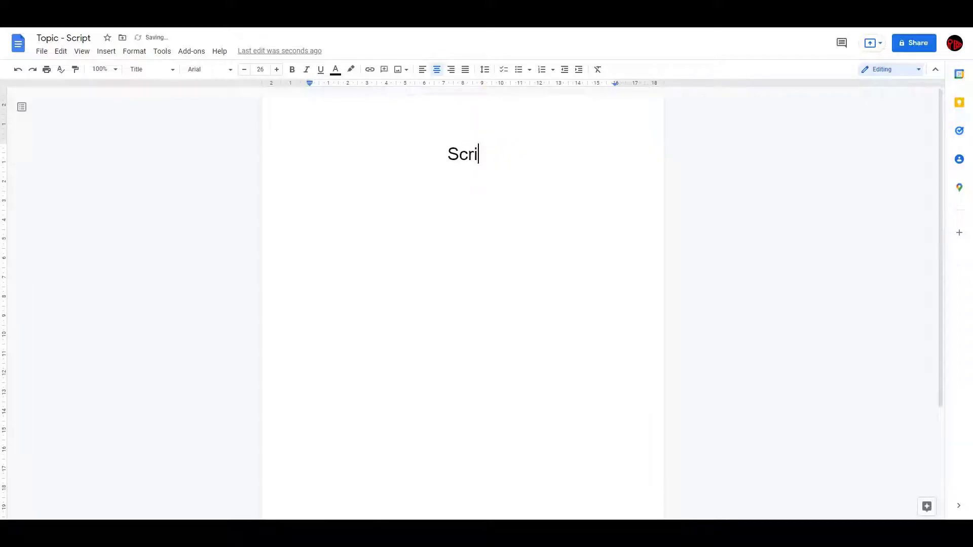
pyautogui.write('pt')
# Start a new body line below the 'Script' title
pyautogui.press('Return')
pyautogui.write('This is script ')
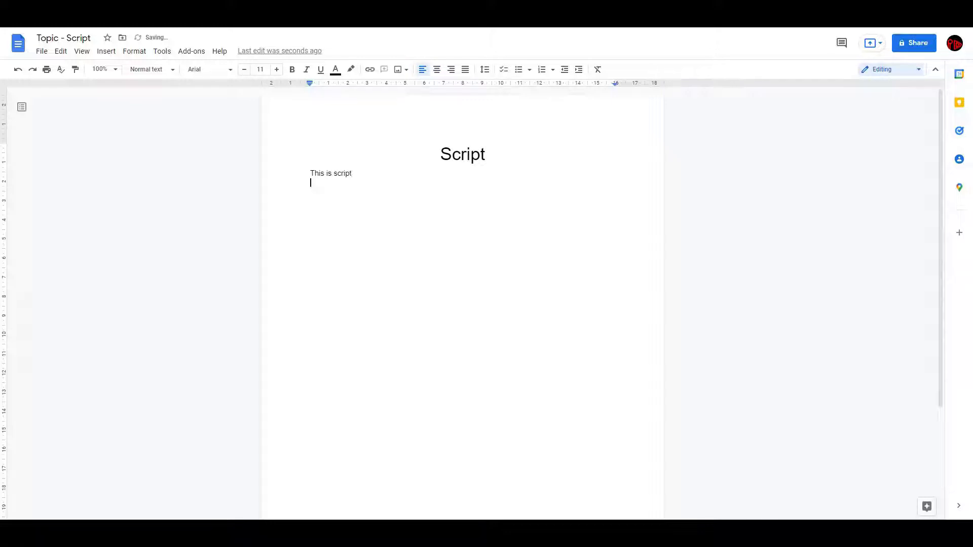
pyautogui.write('Scri')
pyautogui.write('pt is this ')
pyautogui.write('I like s')
pyautogui.write('cript ')
pyautogui.write('I')
pyautogui.write(' kno')
pyautogui.write('w script')
pyautogui.write(' fro')
pyautogui.write('m class 4th ')
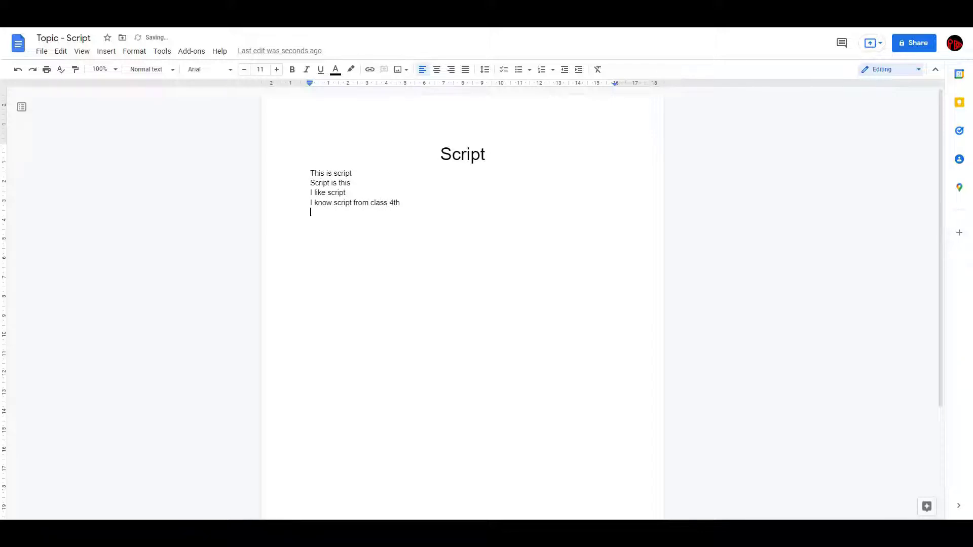
pyautogui.write('Script is')
pyautogui.write(' my best friend')
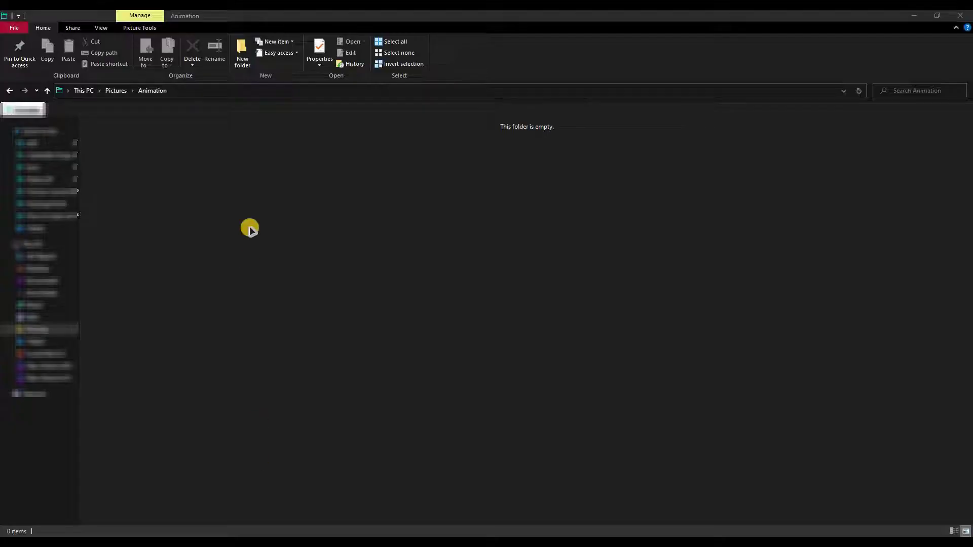
# Create a new folder in Animation named 'Topic - Frames' and open it
pyautogui.click(242, 62)
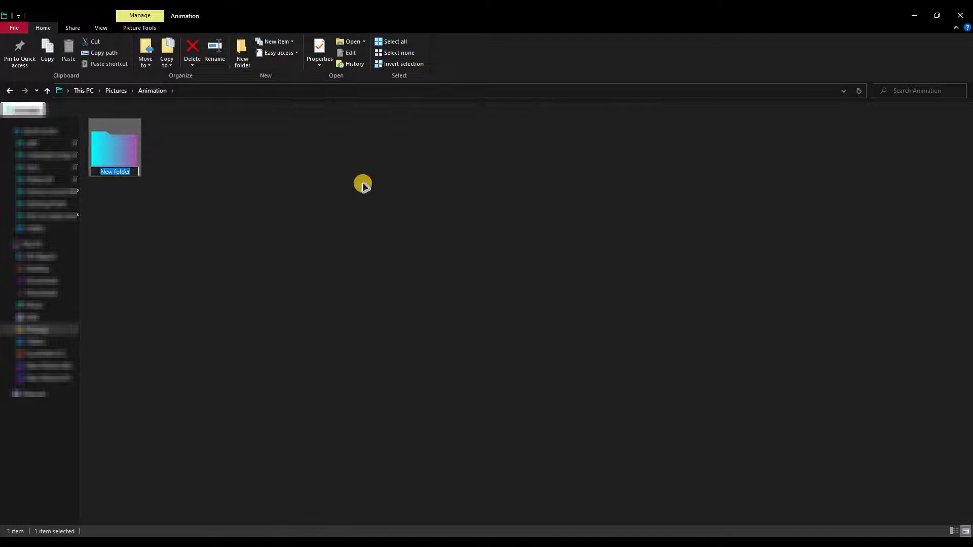
pyautogui.write('Tp')
pyautogui.press('BackSpace')
pyautogui.write('opi')
pyautogui.write('c - ')
pyautogui.write('Frames')
pyautogui.press('Return')
pyautogui.press('Return')
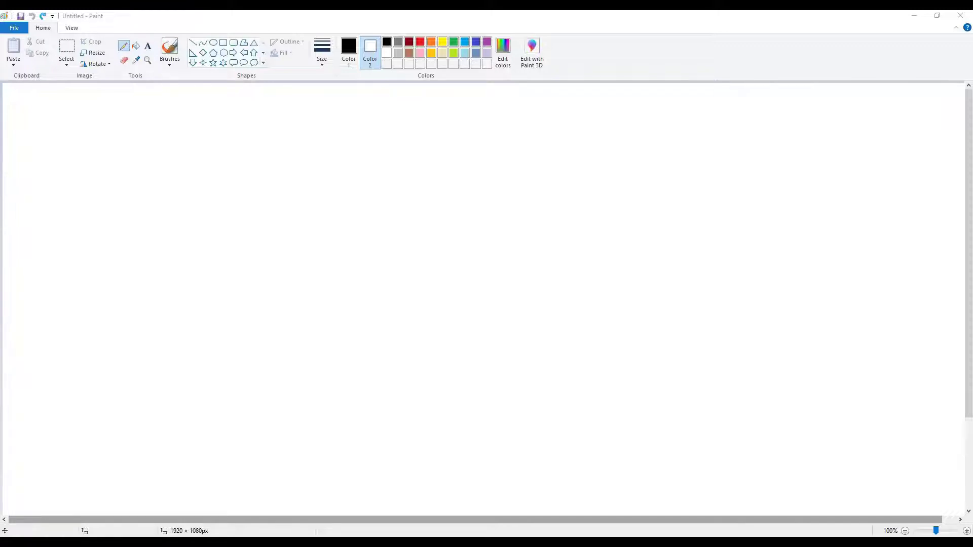
# Fill the whole Paint canvas purple
pyautogui.click(136, 46)
pyautogui.click(348, 50)
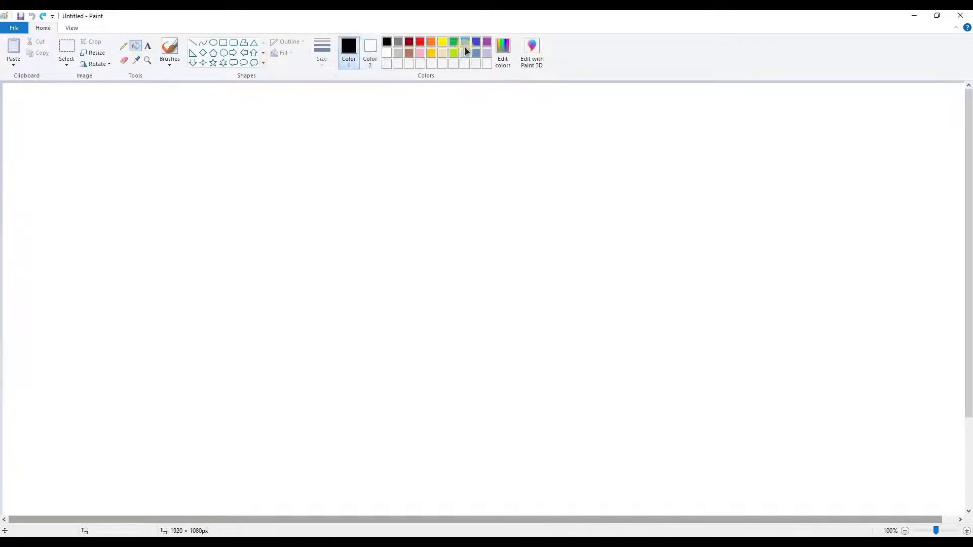
pyautogui.click(487, 43)
pyautogui.click(370, 211)
# Draw a large black-outlined head circle with two oval eyes
pyautogui.click(214, 42)
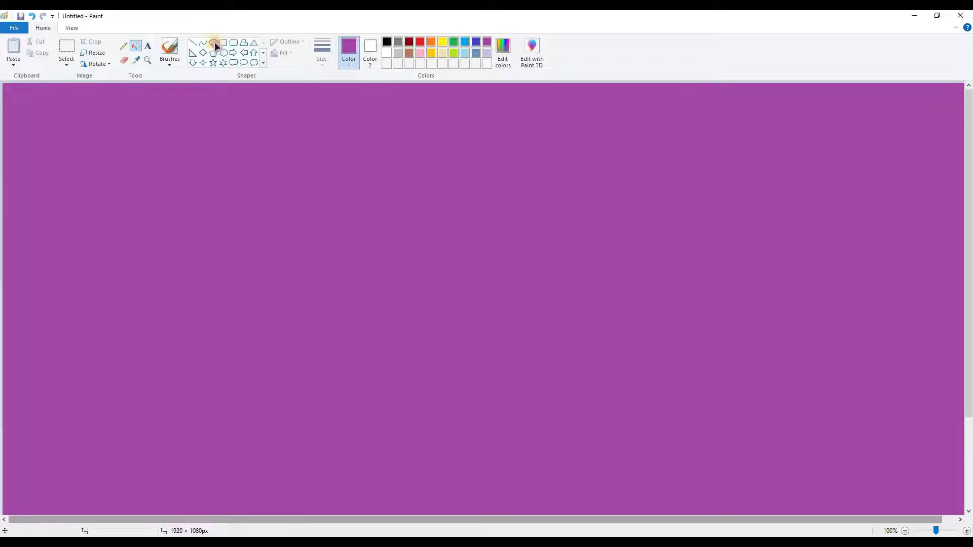
pyautogui.click(386, 42)
pyautogui.moveTo(327, 128); pyautogui.dragTo(596, 396)
pyautogui.click(383, 189)
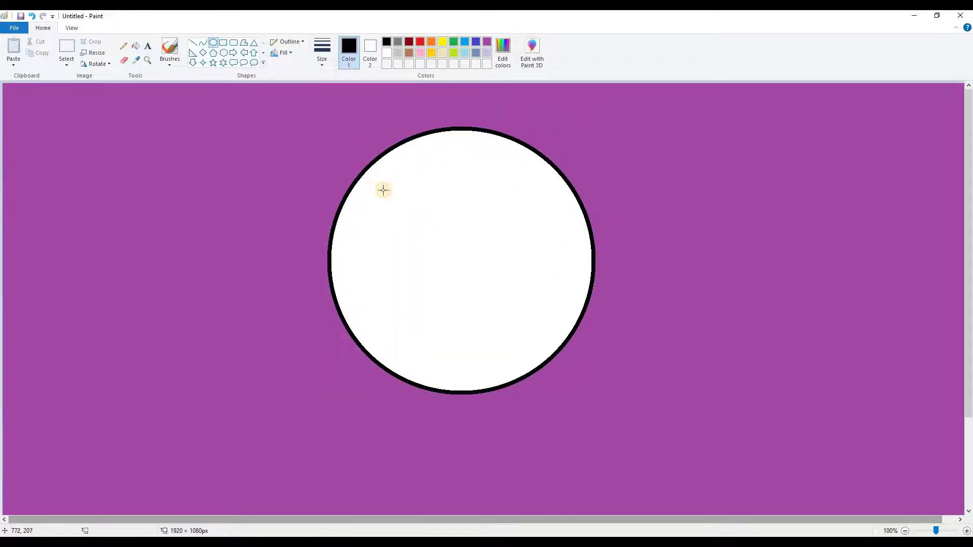
pyautogui.moveTo(370, 194); pyautogui.dragTo(415, 239)
pyautogui.moveTo(473, 197)
pyautogui.mouseDown()
pyautogui.moveTo(514, 235)
pyautogui.moveTo(531, 219)
pyautogui.mouseUp()
# Draw a curved smiling mouth below the eyes
pyautogui.click(203, 42)
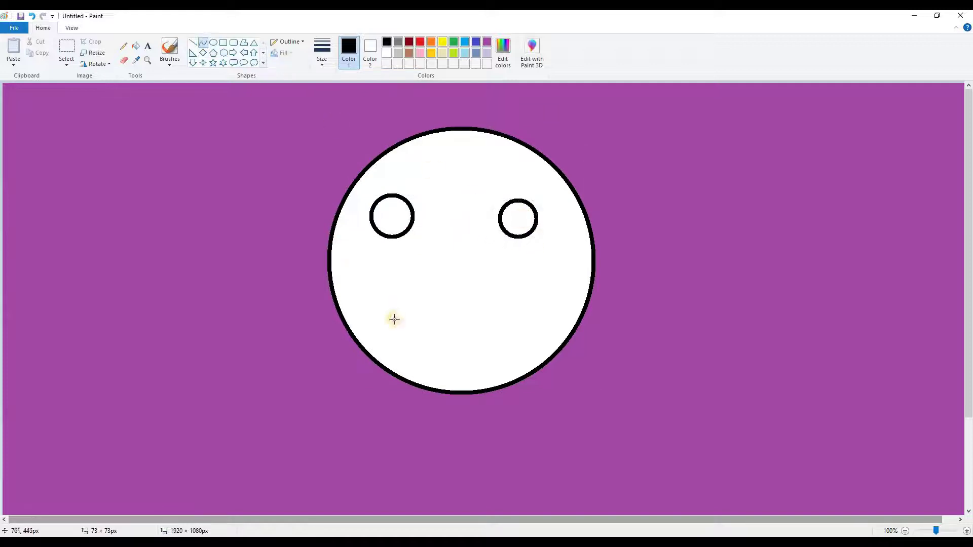
pyautogui.moveTo(393, 319); pyautogui.dragTo(537, 319)
pyautogui.moveTo(426, 322); pyautogui.dragTo(494, 354)
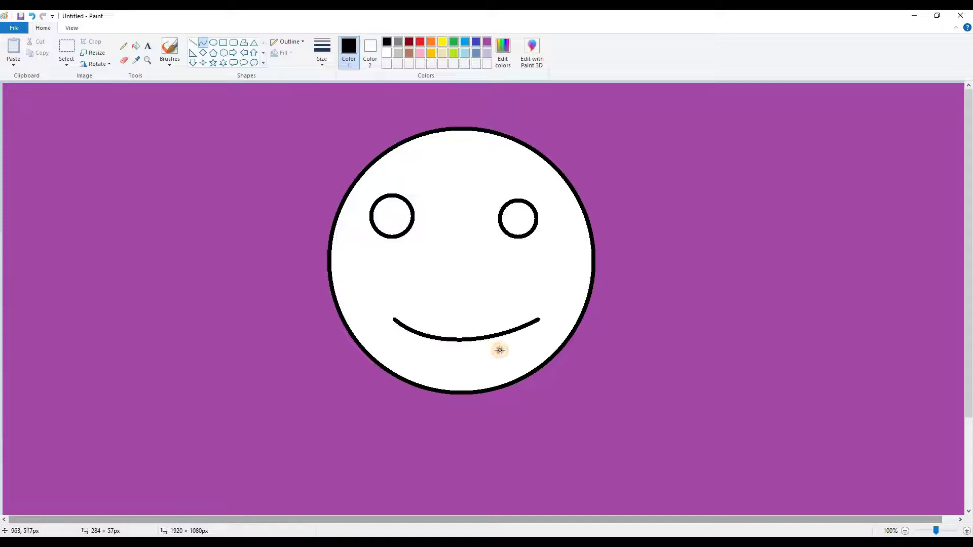
pyautogui.click(495, 354)
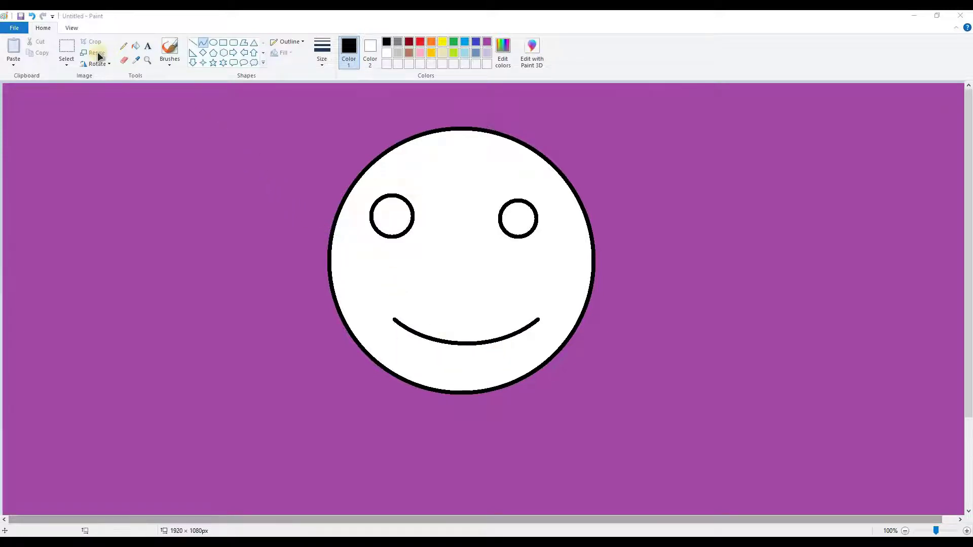
# Confirm in Resize that the canvas is 1920 × 1080 pixels, then open Edit colors
pyautogui.click(98, 56)
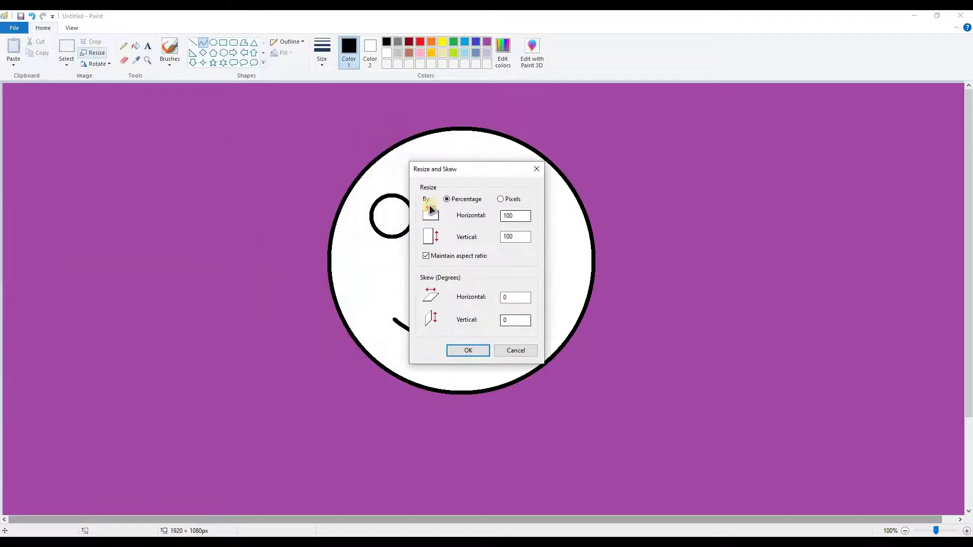
pyautogui.click(501, 198)
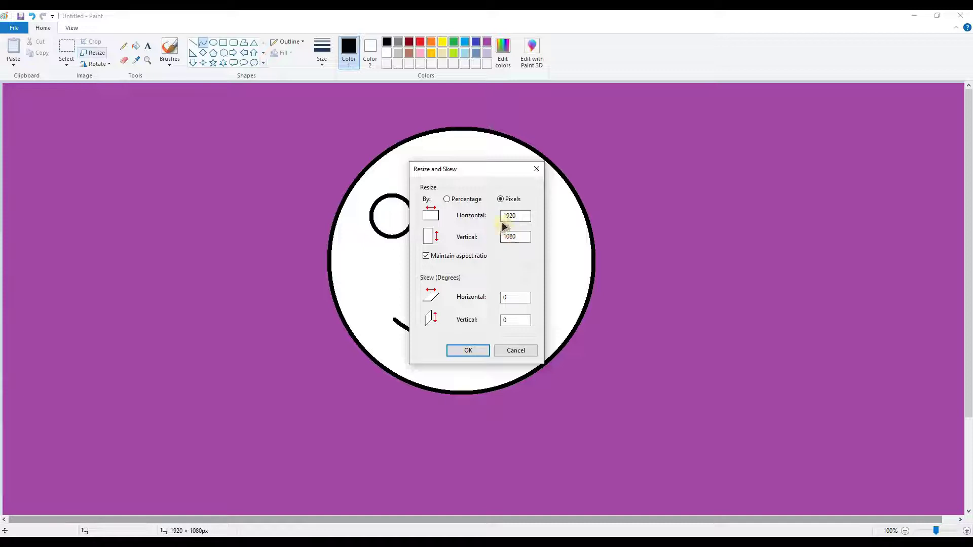
pyautogui.click(467, 349)
pyautogui.click(503, 55)
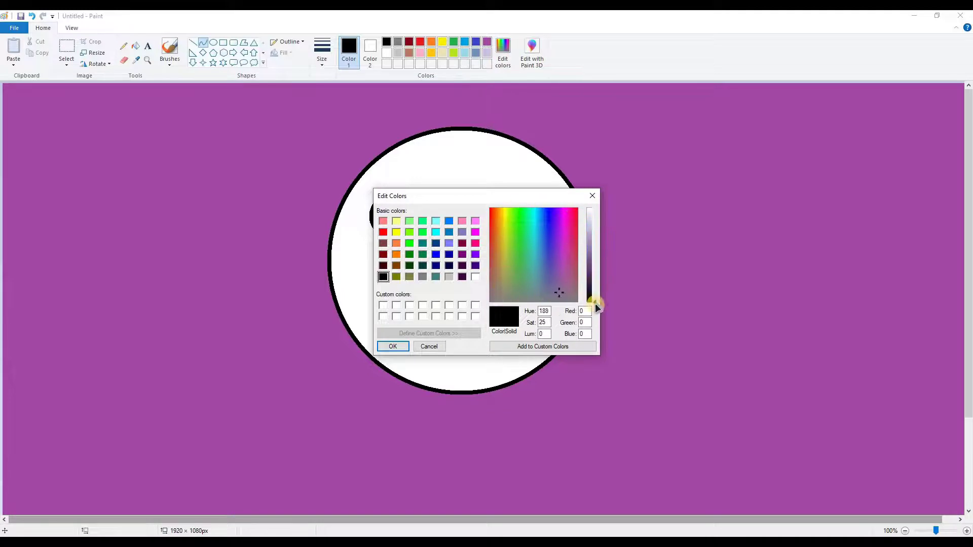
# Mix a bright green custom colour in the colour editor
pyautogui.moveTo(593, 302); pyautogui.dragTo(592, 258)
pyautogui.click(544, 230)
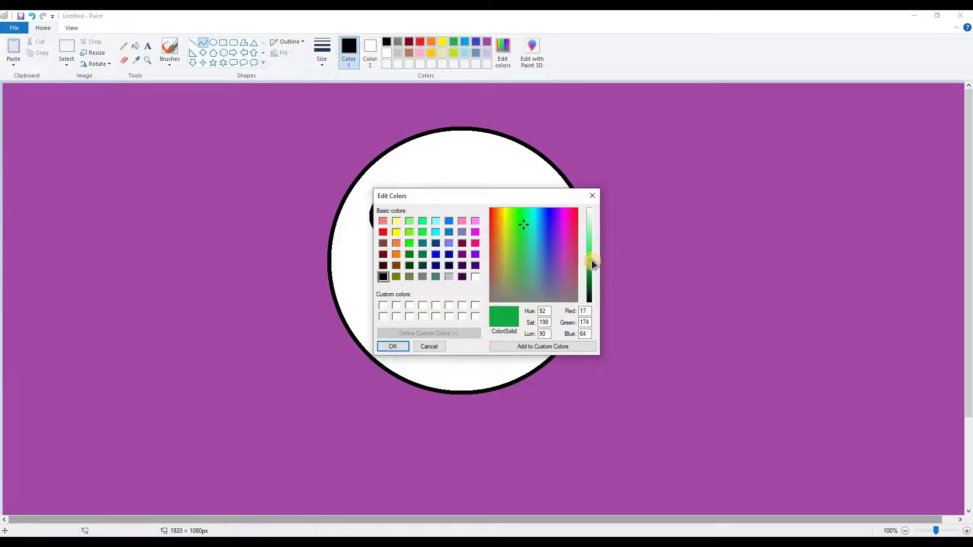
pyautogui.moveTo(500, 265); pyautogui.dragTo(513, 213)
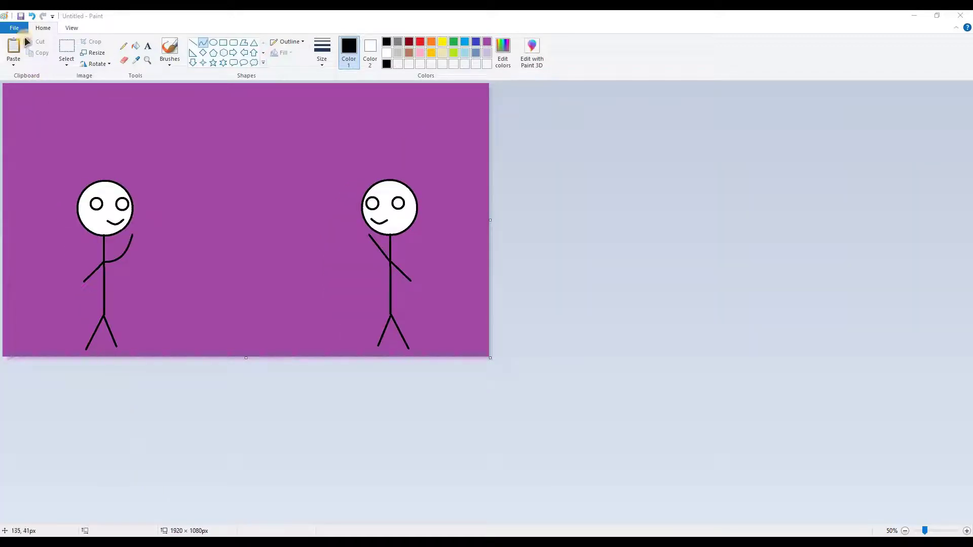
# Dismiss the save-changes prompt and draw the left figure's raised arm as a straight line
pyautogui.click(23, 27)
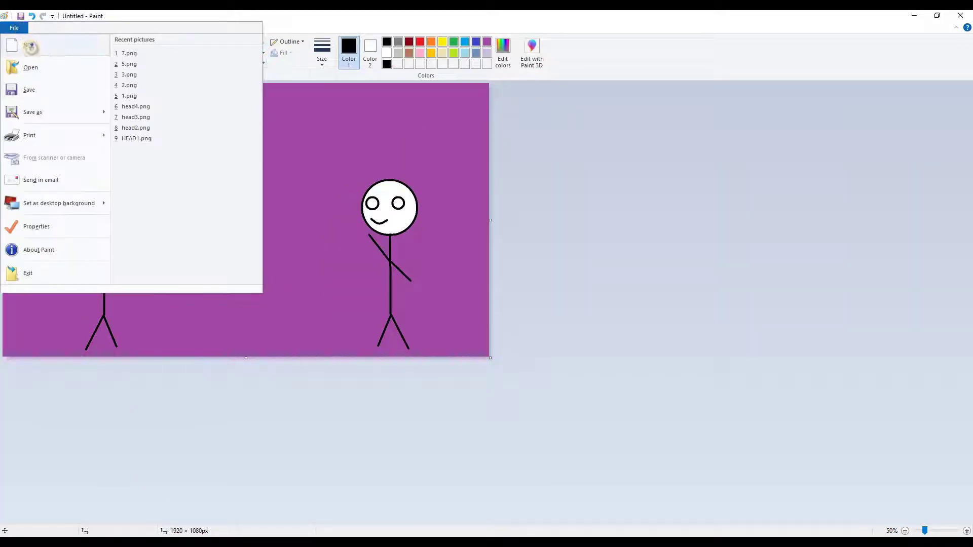
pyautogui.click(30, 45)
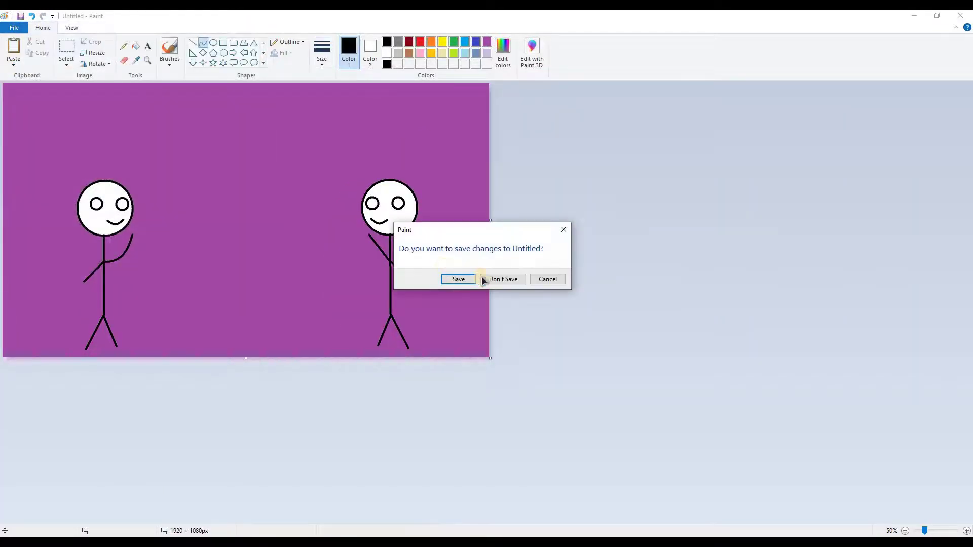
pyautogui.click(546, 280)
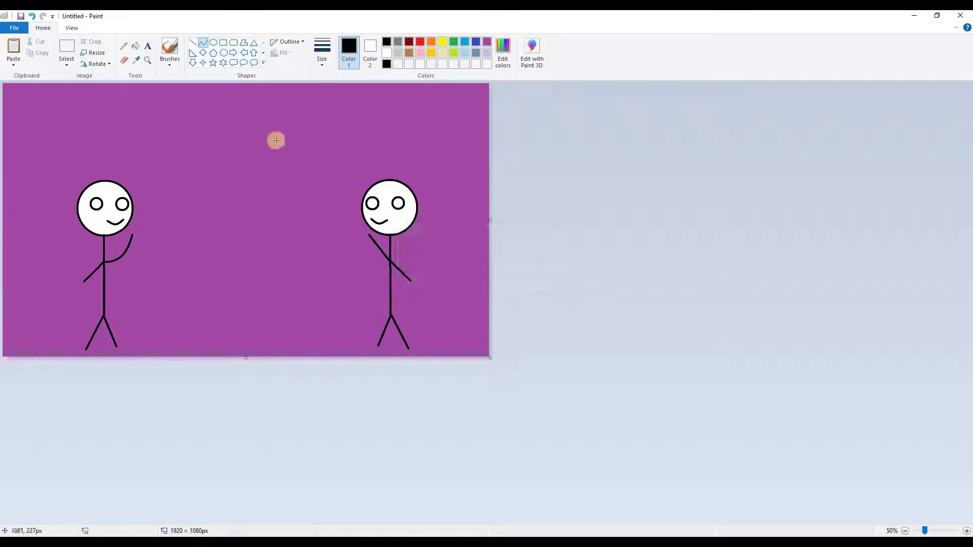
pyautogui.click(192, 42)
pyautogui.moveTo(103, 263); pyautogui.dragTo(141, 241)
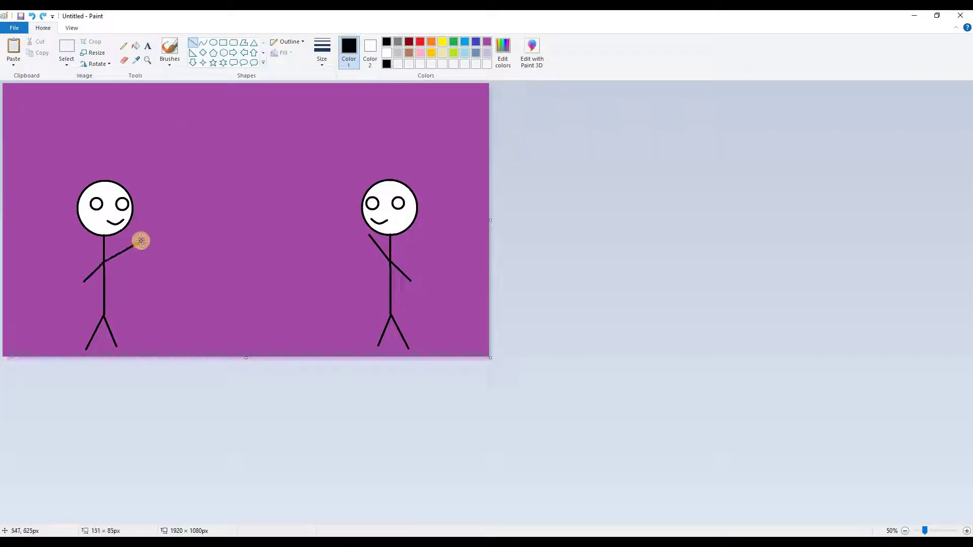
pyautogui.click(17, 30)
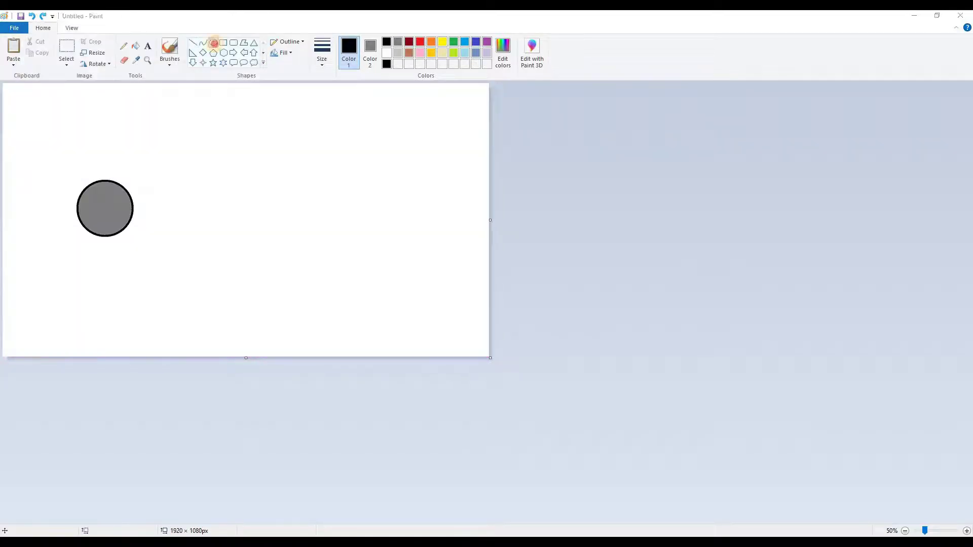
# Draw a dark red-outlined circle to the right of the first one
pyautogui.click(214, 43)
pyautogui.click(408, 42)
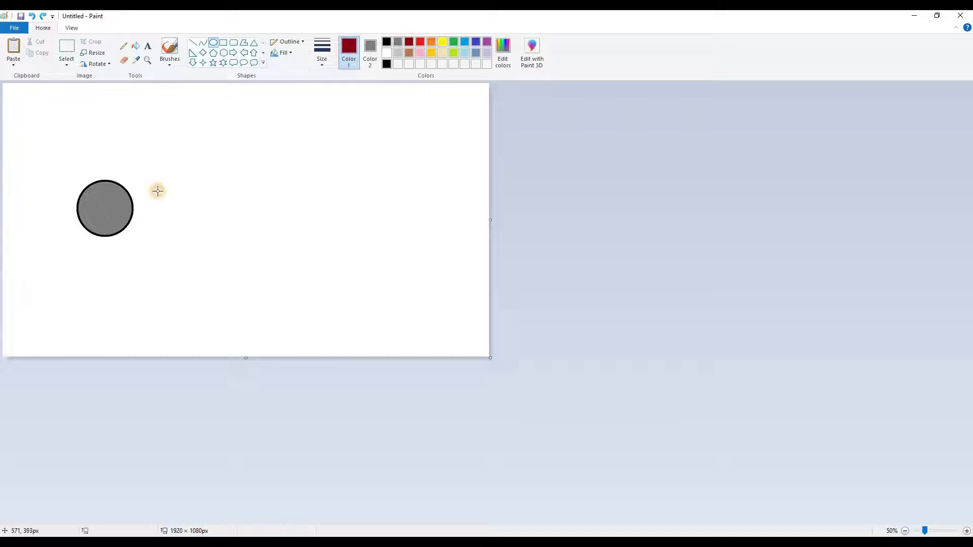
pyautogui.moveTo(147, 182)
pyautogui.mouseDown()
pyautogui.moveTo(206, 240)
pyautogui.moveTo(174, 217)
pyautogui.mouseUp()
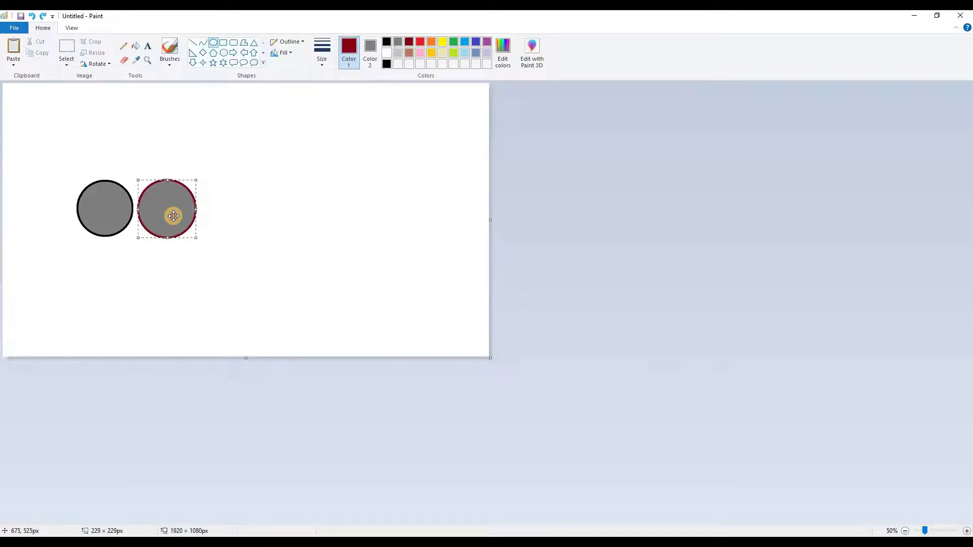
pyautogui.click(371, 54)
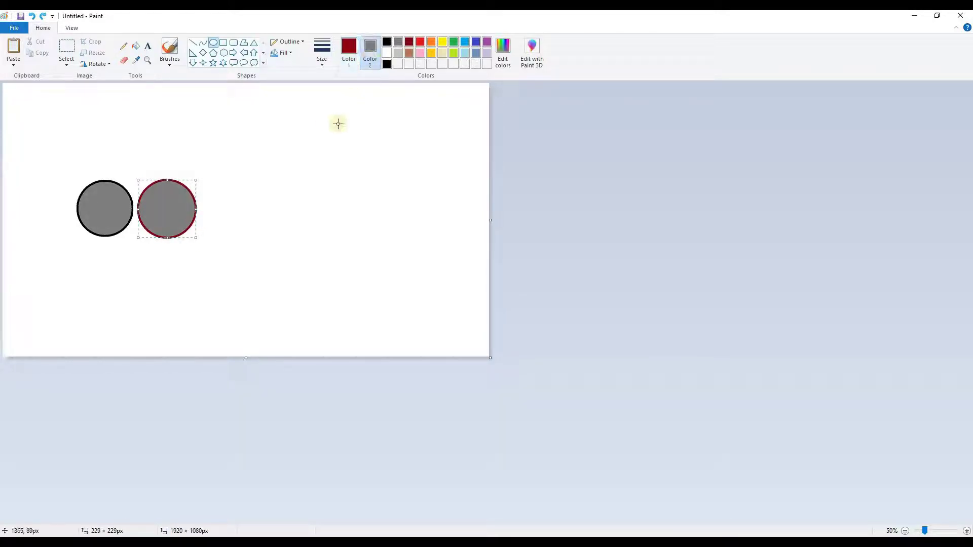
pyautogui.click(339, 121)
pyautogui.click(386, 53)
# Delete the left grey circle and recolour the remaining circle's outline black
pyautogui.click(66, 48)
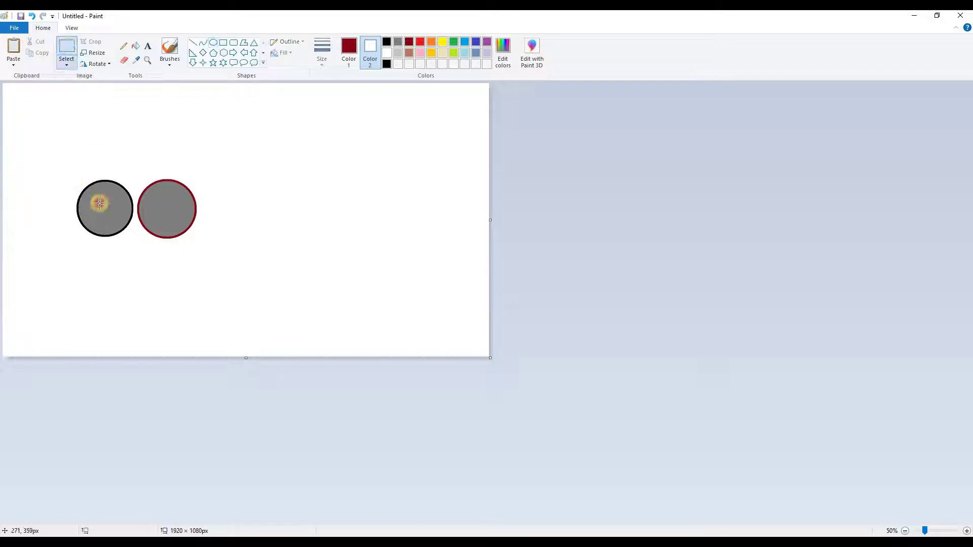
pyautogui.moveTo(70, 174); pyautogui.dragTo(135, 244)
pyautogui.press('Delete')
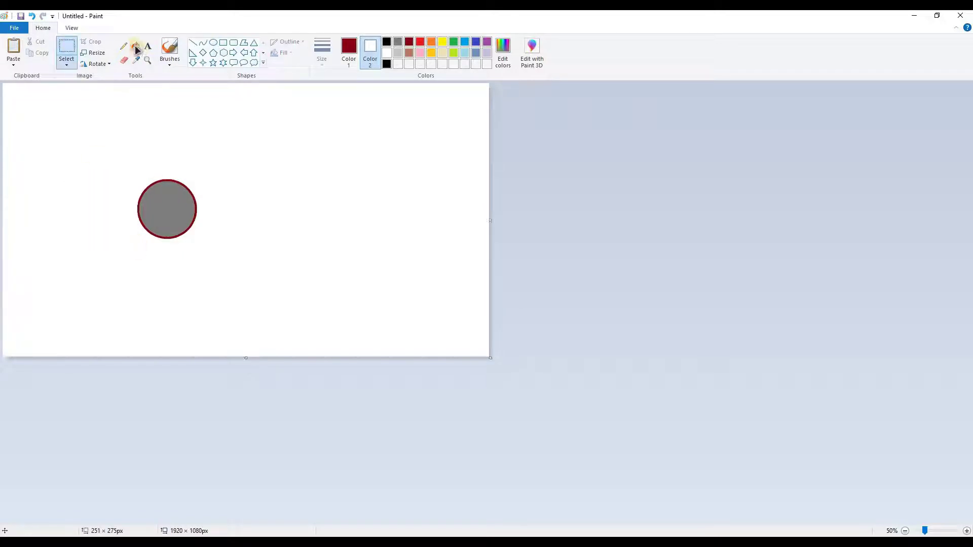
pyautogui.click(135, 46)
pyautogui.click(349, 50)
pyautogui.click(386, 43)
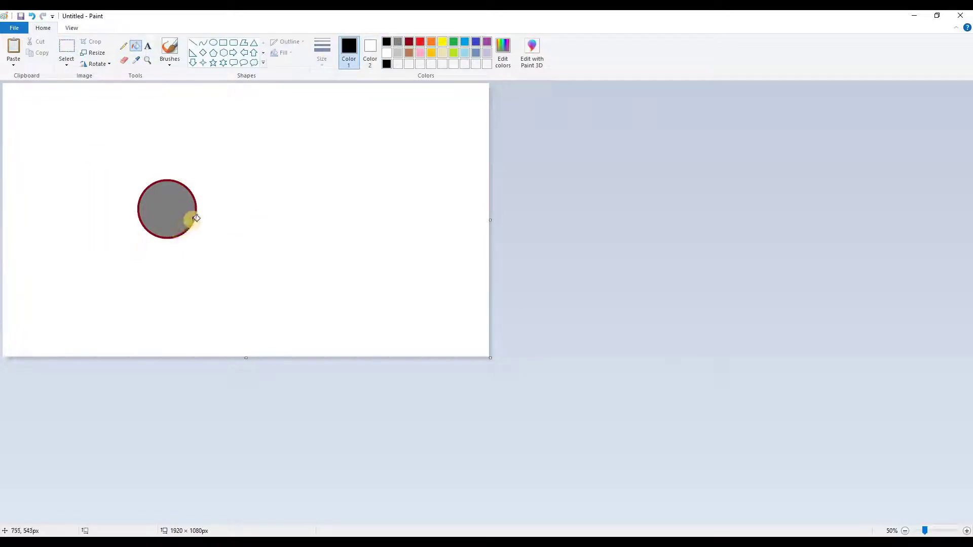
pyautogui.click(195, 218)
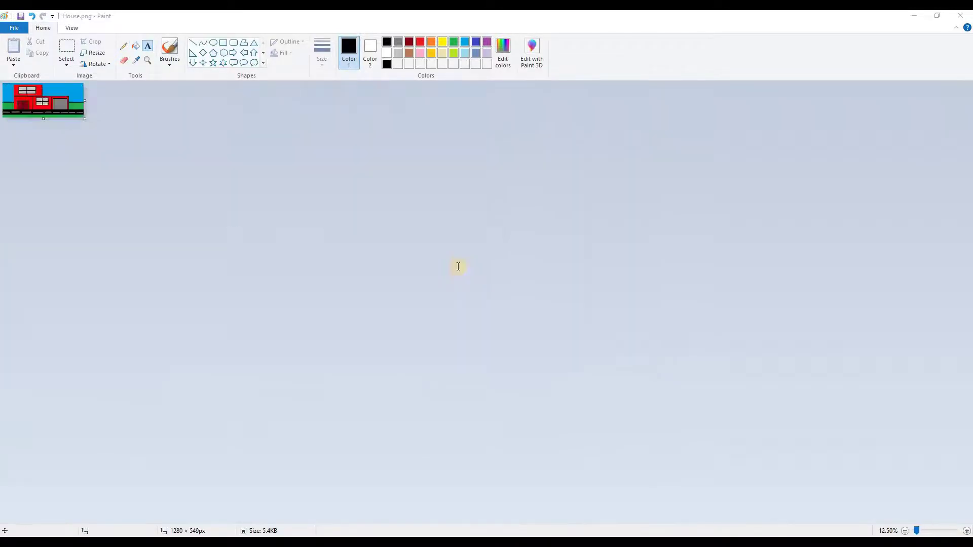
pyautogui.scroll(7, 457, 266)
pyautogui.scroll(3, 458, 266)
pyautogui.scroll(-10, 458, 266)
pyautogui.scroll(10, 457, 266)
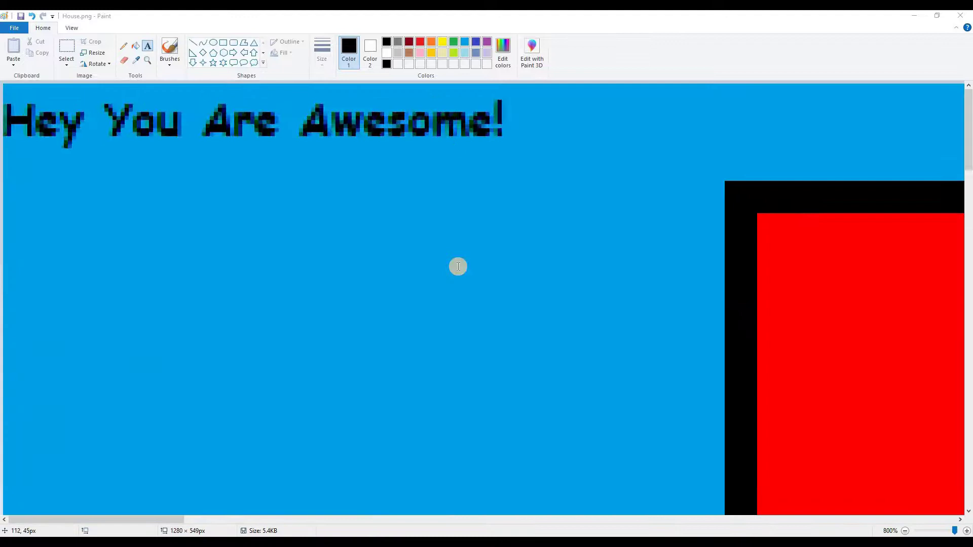
pyautogui.scroll(-10, 458, 266)
pyautogui.scroll(3, 458, 267)
pyautogui.scroll(7, 458, 266)
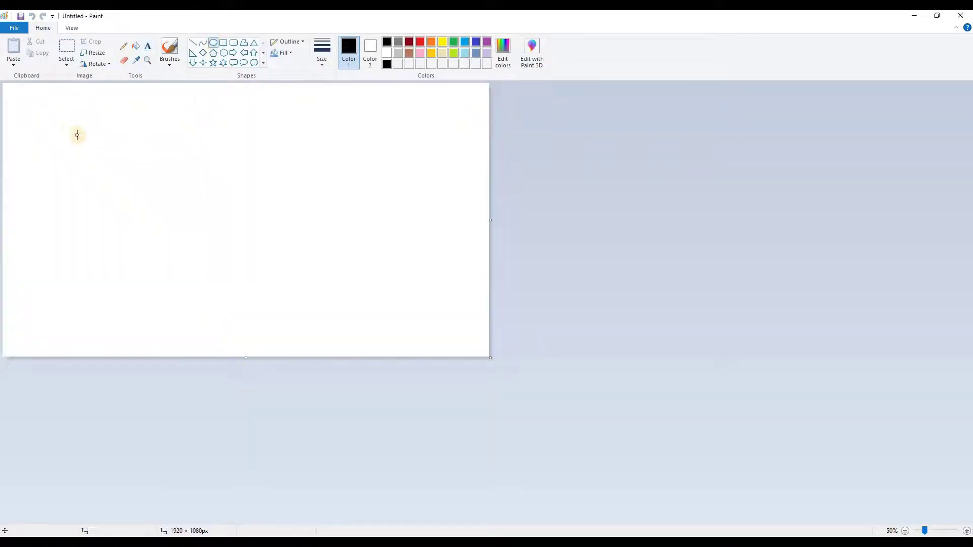
# Draw crossed vertical and horizontal ellipses, a large circle, a small circle, and a star
pyautogui.moveTo(66, 131); pyautogui.dragTo(127, 211)
pyautogui.moveTo(47, 152); pyautogui.dragTo(190, 183)
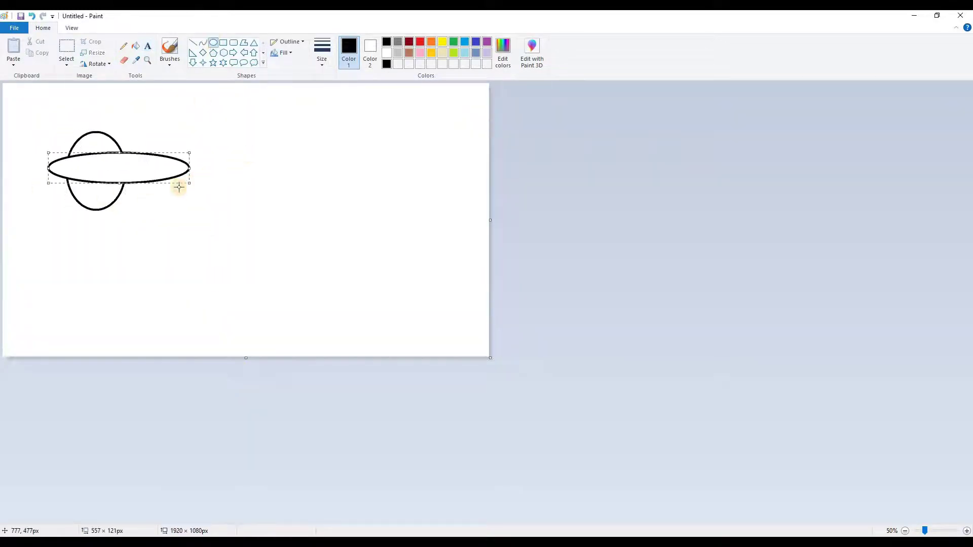
pyautogui.moveTo(242, 111); pyautogui.dragTo(293, 163)
pyautogui.click(385, 193)
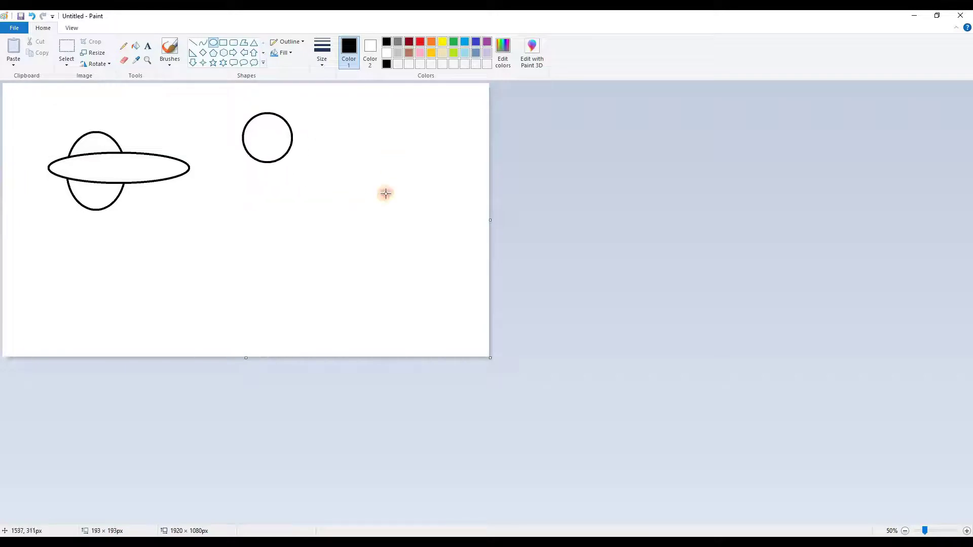
pyautogui.moveTo(385, 193); pyautogui.dragTo(344, 216)
pyautogui.moveTo(148, 273); pyautogui.dragTo(156, 254)
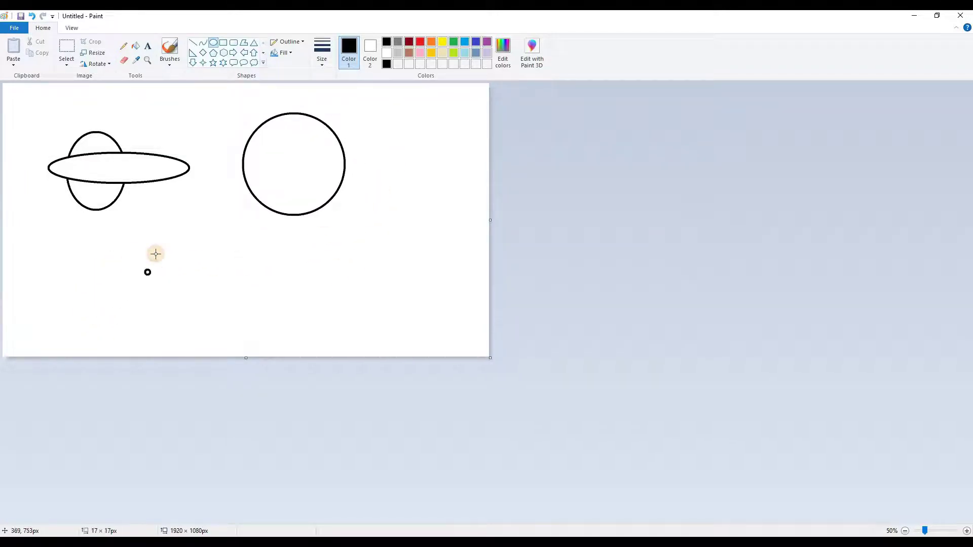
pyautogui.moveTo(261, 293); pyautogui.dragTo(321, 345)
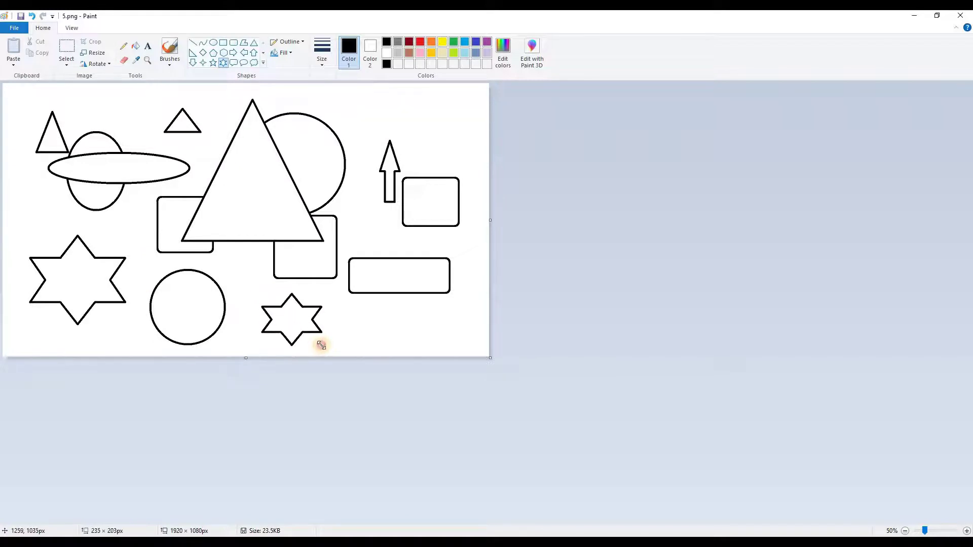
# Save the drawing as 6.png in Topic - Frames, then select frames 2–6 in Explorer
pyautogui.click(19, 28)
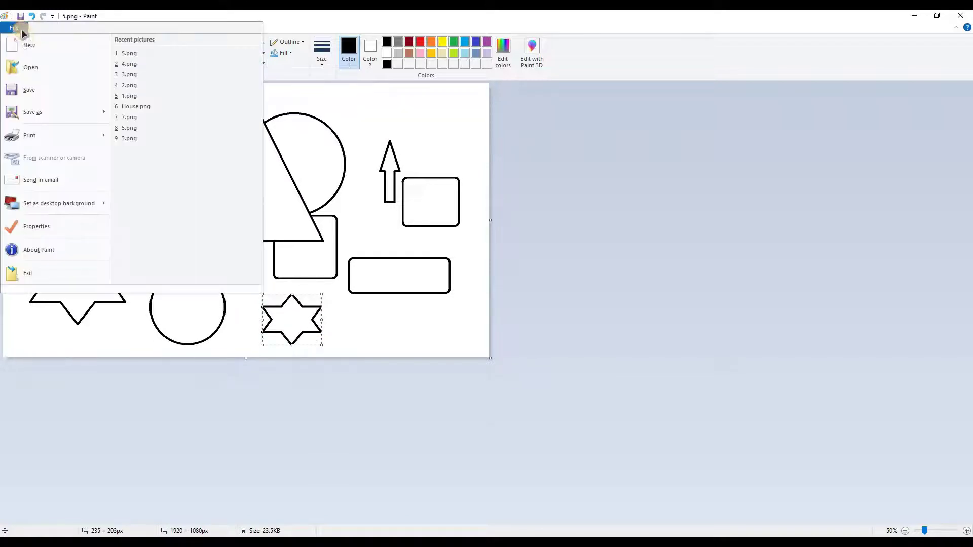
pyautogui.click(48, 112)
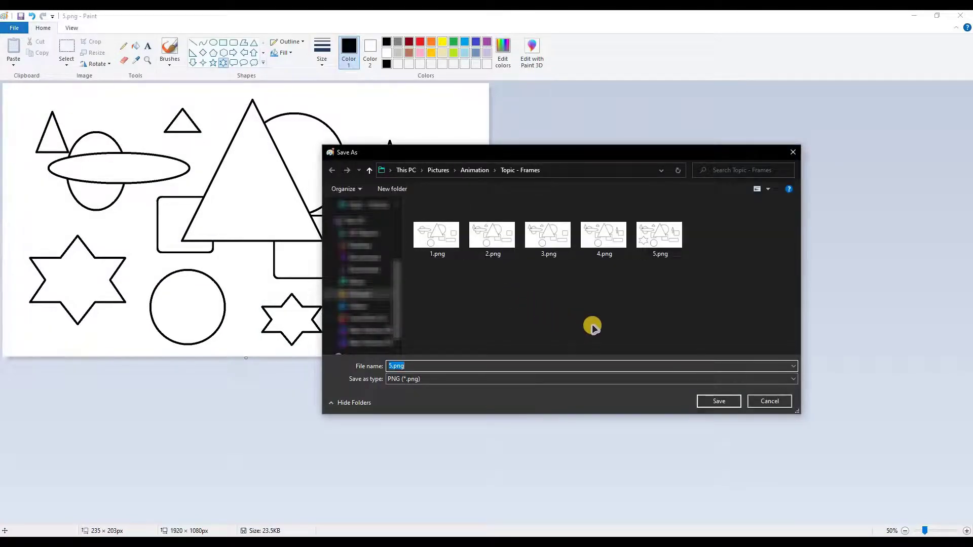
pyautogui.write('6')
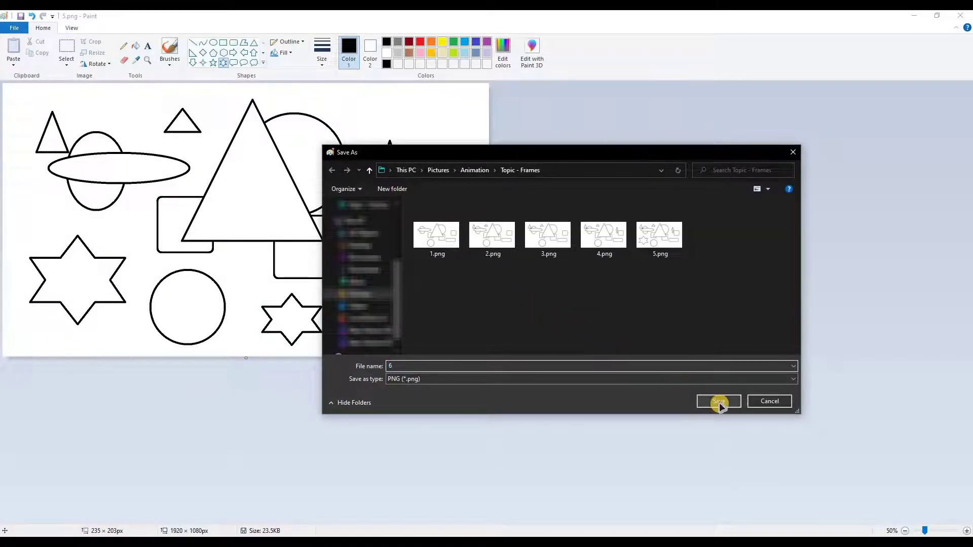
pyautogui.click(719, 402)
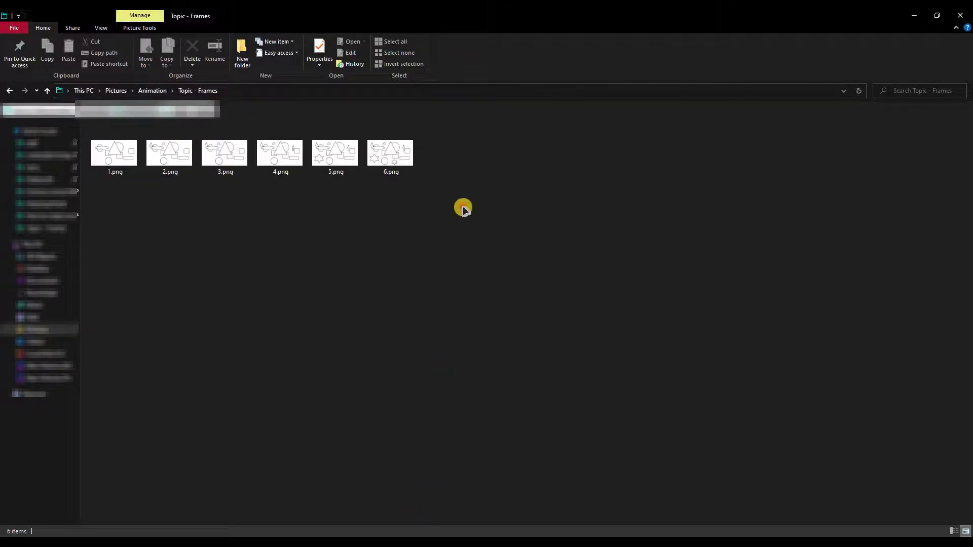
pyautogui.moveTo(466, 214)
pyautogui.mouseDown()
pyautogui.moveTo(109, 151)
pyautogui.moveTo(102, 190)
pyautogui.mouseUp()
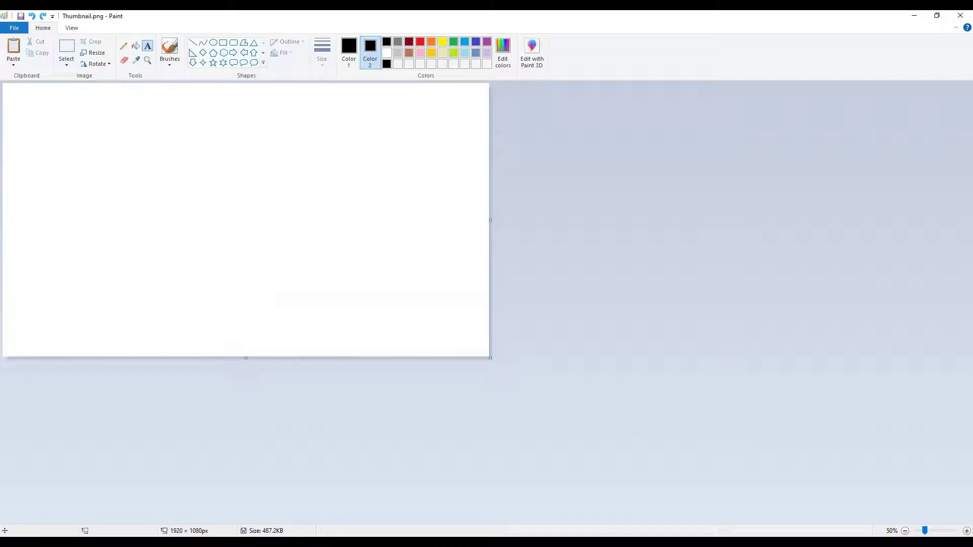
# Resize the title box so it reads 'How to / animate / like a pro!' beside the palette
pyautogui.click(15, 97)
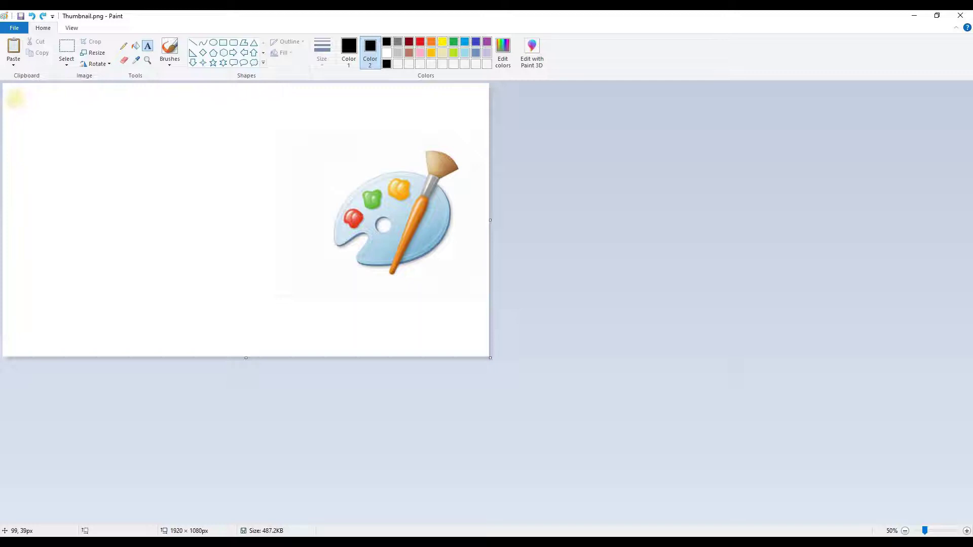
pyautogui.write('How ')
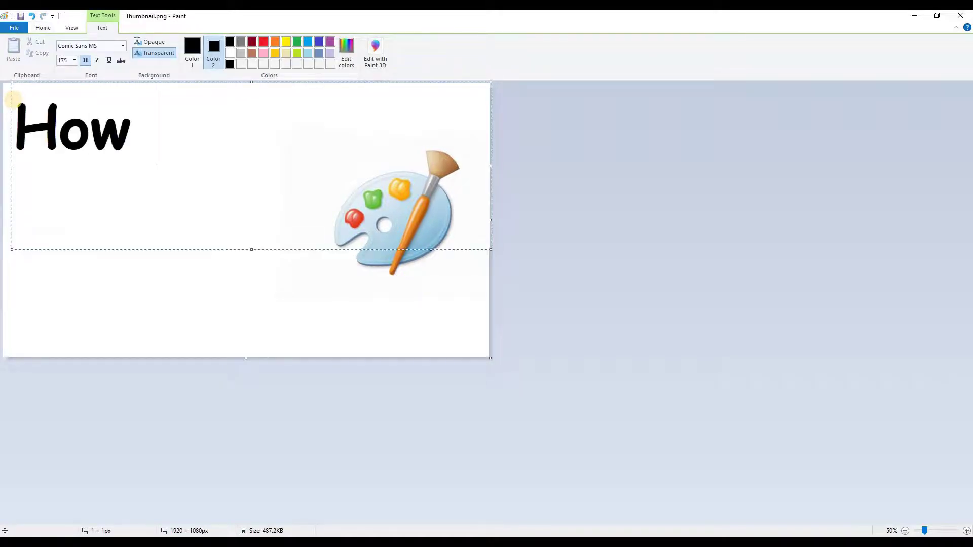
pyautogui.write('to animate ')
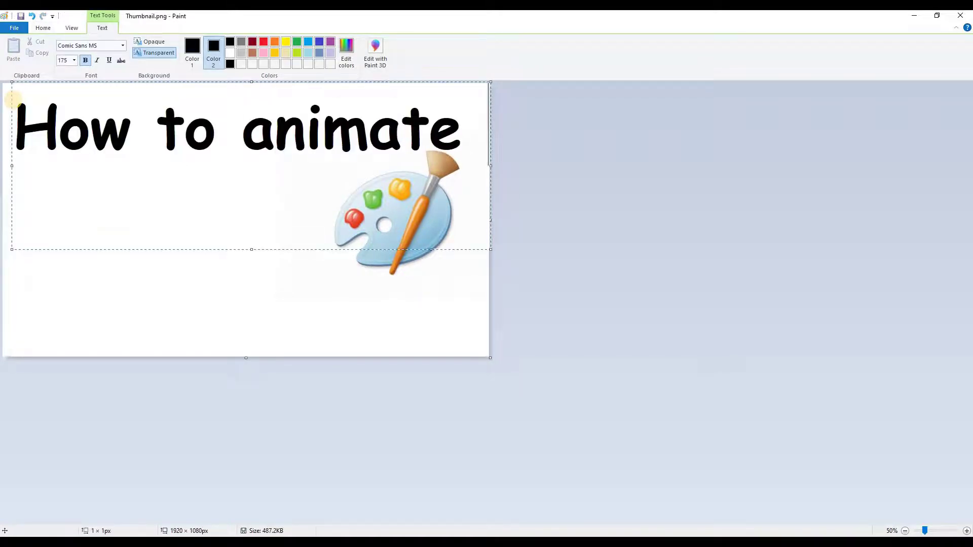
pyautogui.write('like a pro')
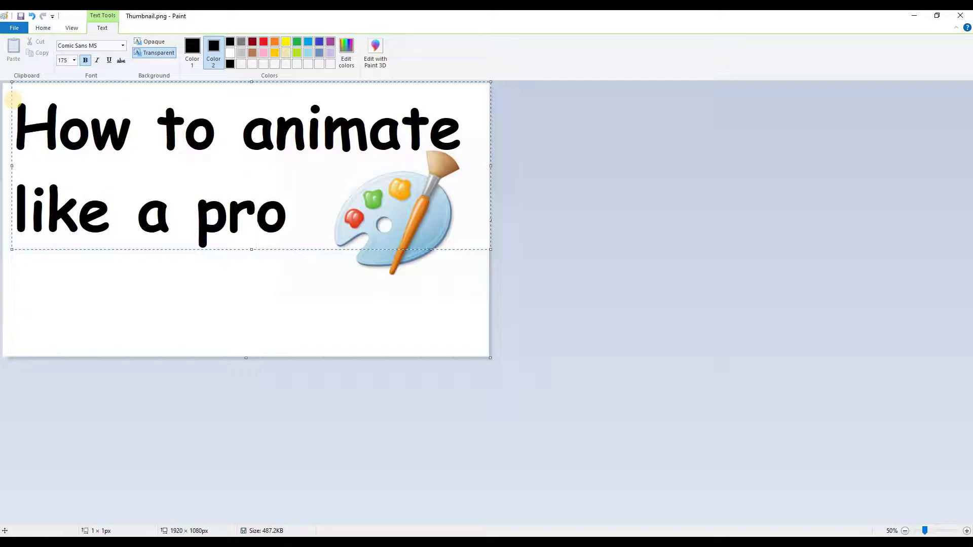
pyautogui.write('!')
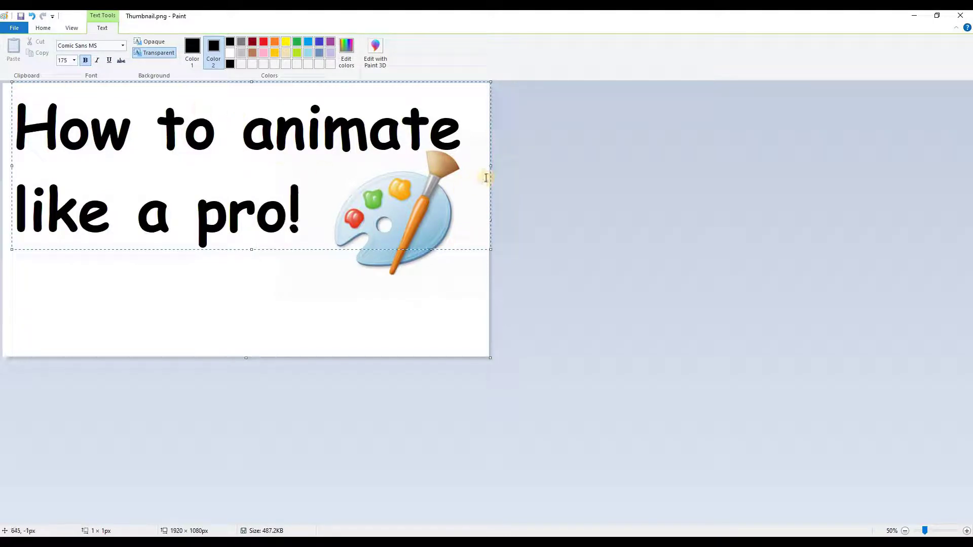
pyautogui.moveTo(491, 166)
pyautogui.mouseDown()
pyautogui.moveTo(304, 165)
pyautogui.moveTo(331, 177)
pyautogui.mouseUp()
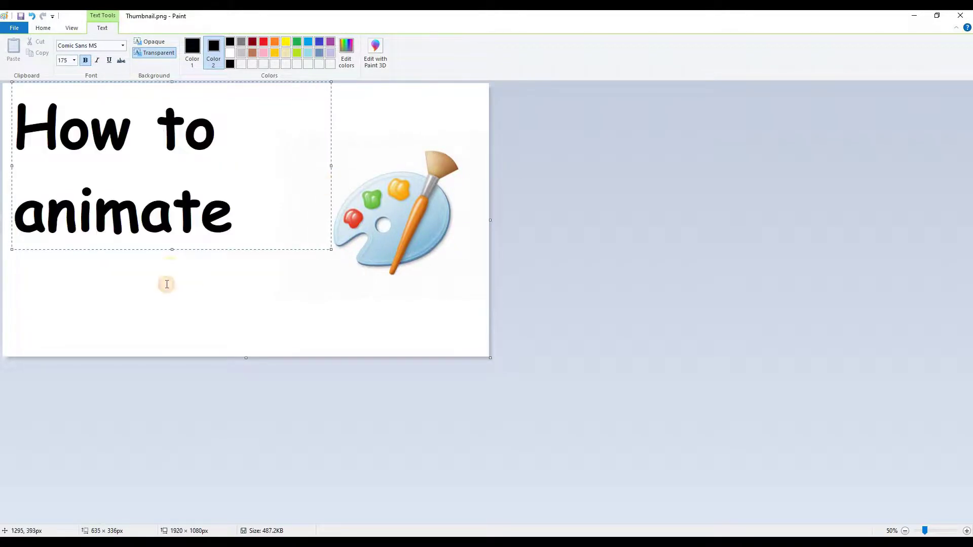
pyautogui.moveTo(172, 250); pyautogui.dragTo(176, 356)
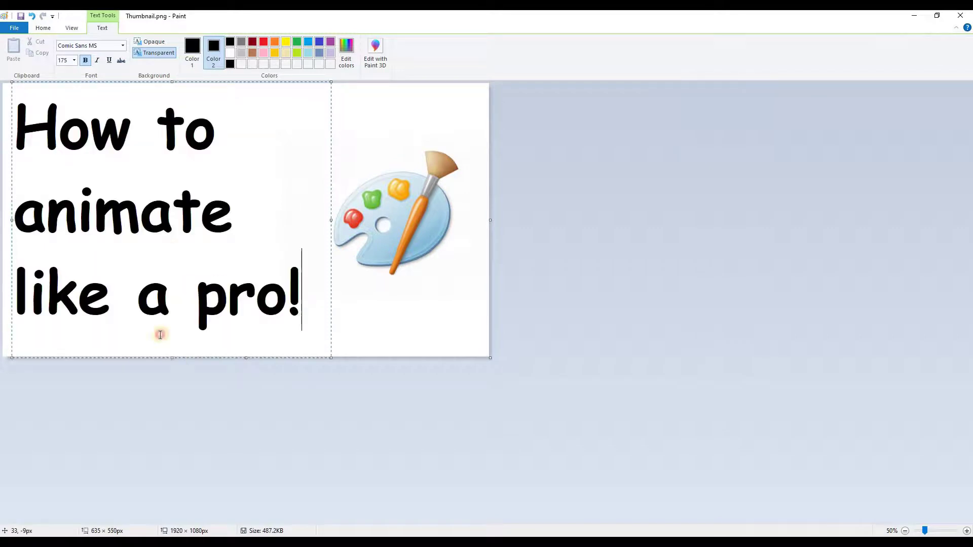
pyautogui.moveTo(9, 219); pyautogui.dragTo(4, 220)
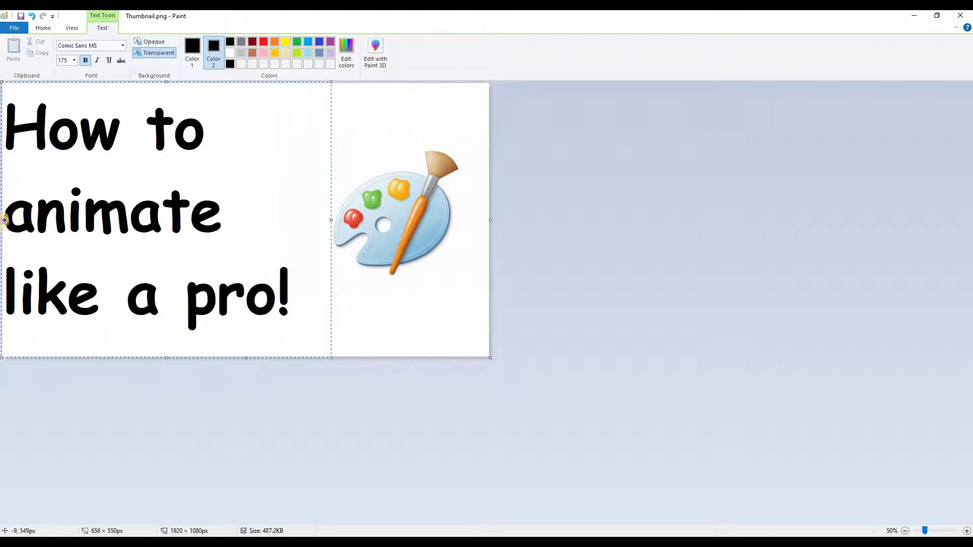
pyautogui.click(143, 89)
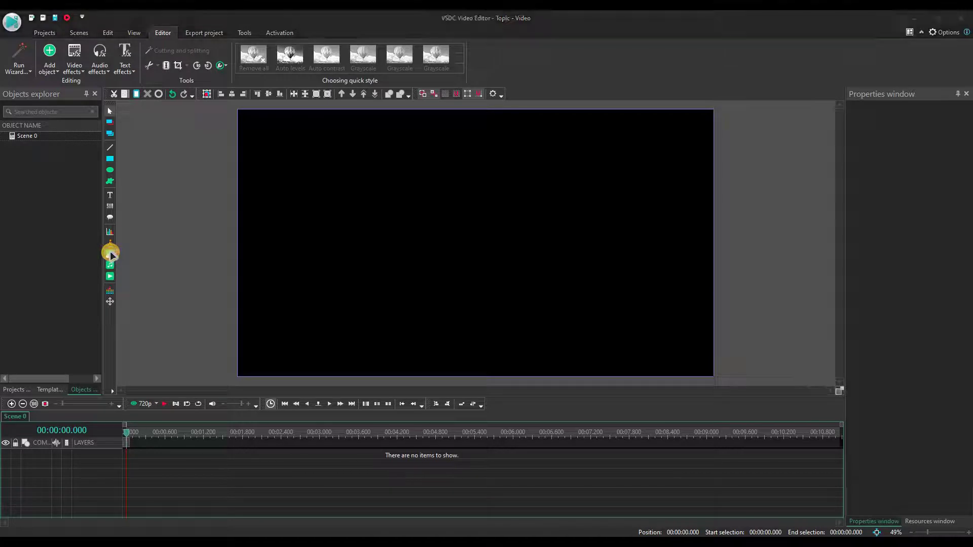
# Add frames 1.png through 6.png as images and send them to the sequence wizard
pyautogui.click(111, 256)
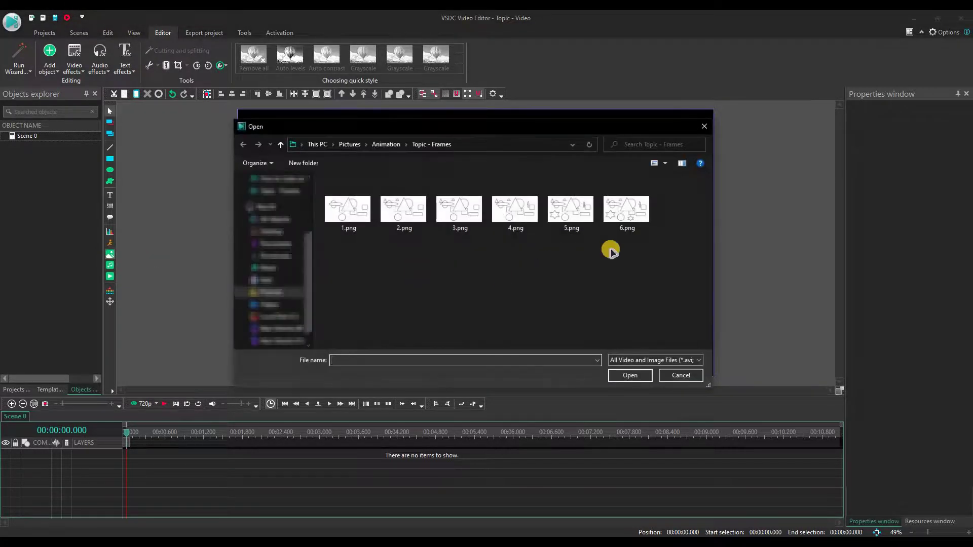
pyautogui.moveTo(658, 237); pyautogui.dragTo(347, 211)
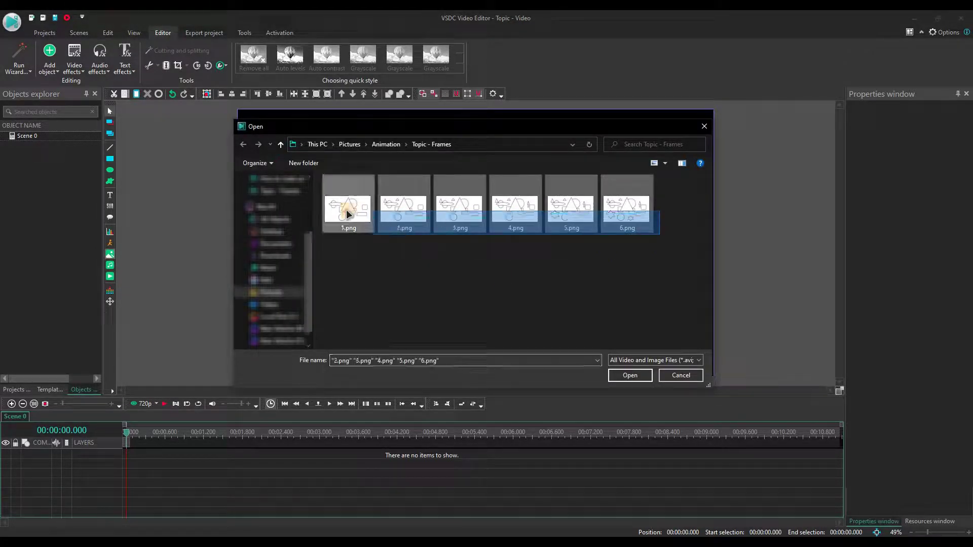
pyautogui.click(635, 375)
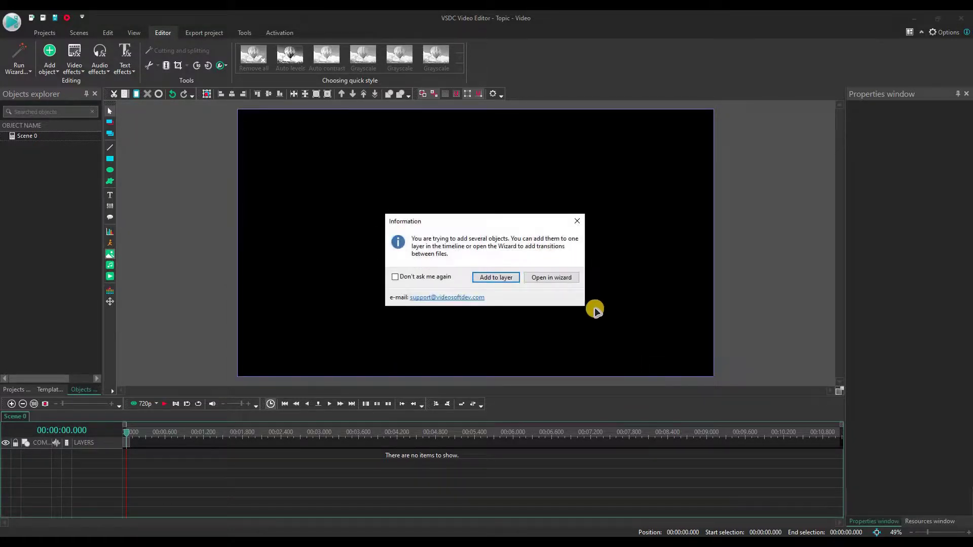
pyautogui.click(570, 279)
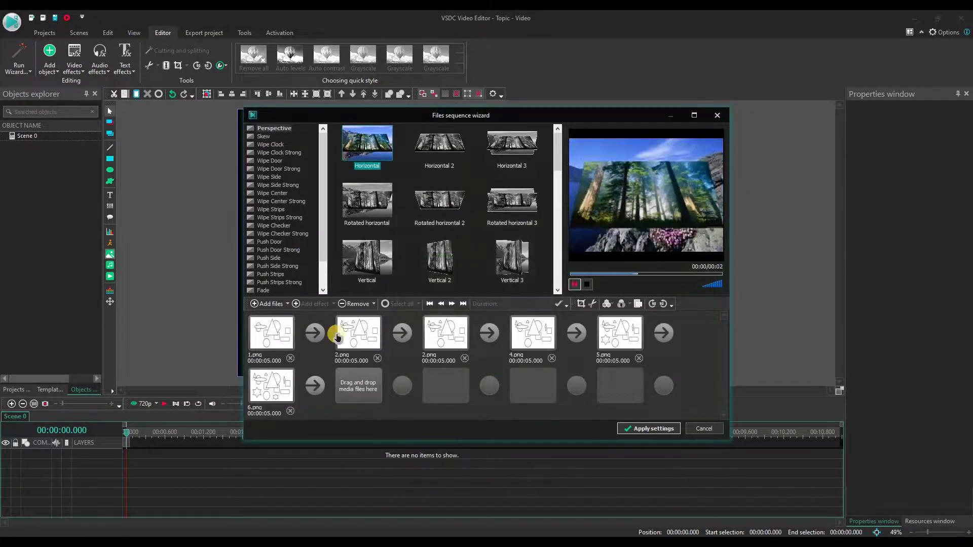
# Select all six frames, set their duration to 0.033 seconds and add them to the scene
pyautogui.click(273, 333)
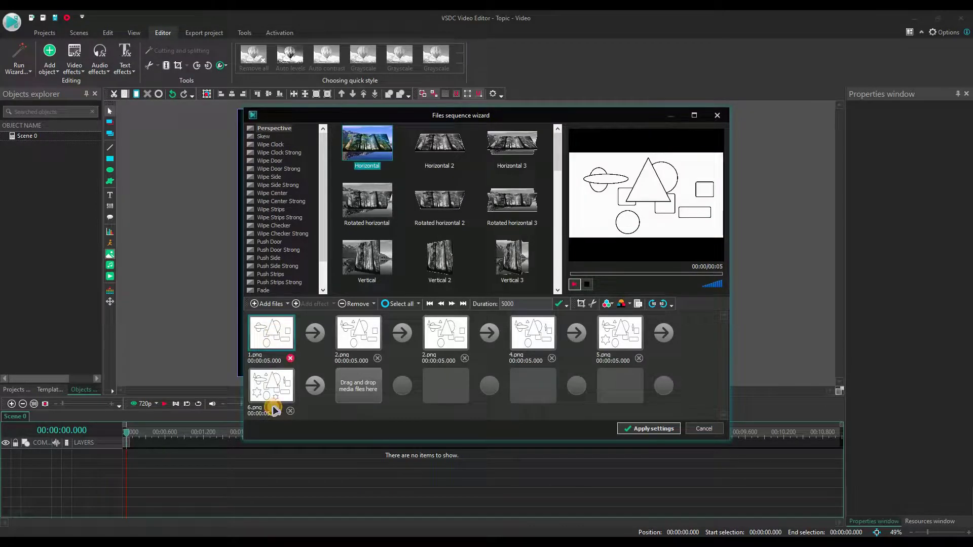
pyautogui.click(275, 393)
pyautogui.doubleClick(530, 304)
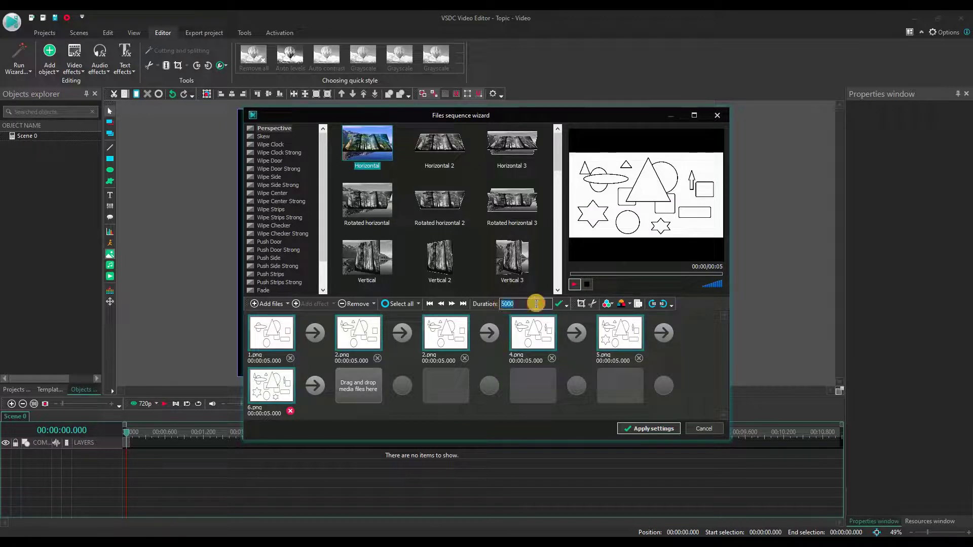
pyautogui.write('0.04')
pyautogui.write('2')
pyautogui.press('BackSpace')
pyautogui.press('BackSpace')
pyautogui.write('3')
pyautogui.write('3')
pyautogui.click(630, 431)
pyautogui.click(630, 431)
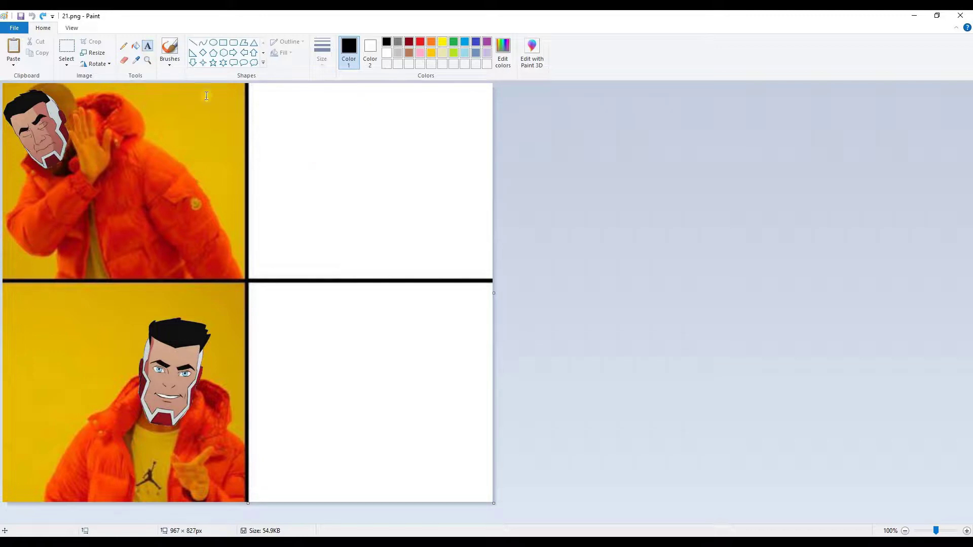
# Write 'no' in the top-right meme panel and 'YES' in the bottom-right panel
pyautogui.click(302, 171)
pyautogui.write('no')
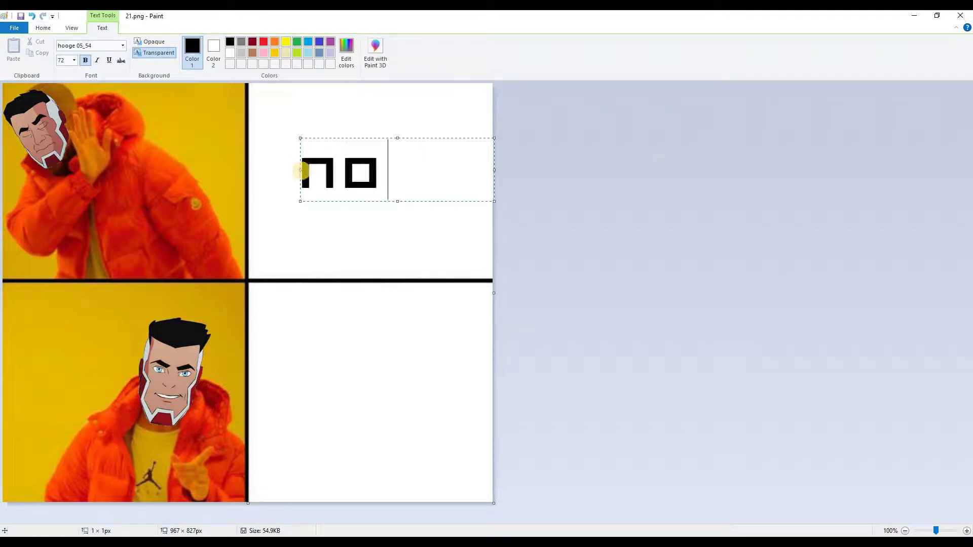
pyautogui.click(312, 385)
pyautogui.write('Y')
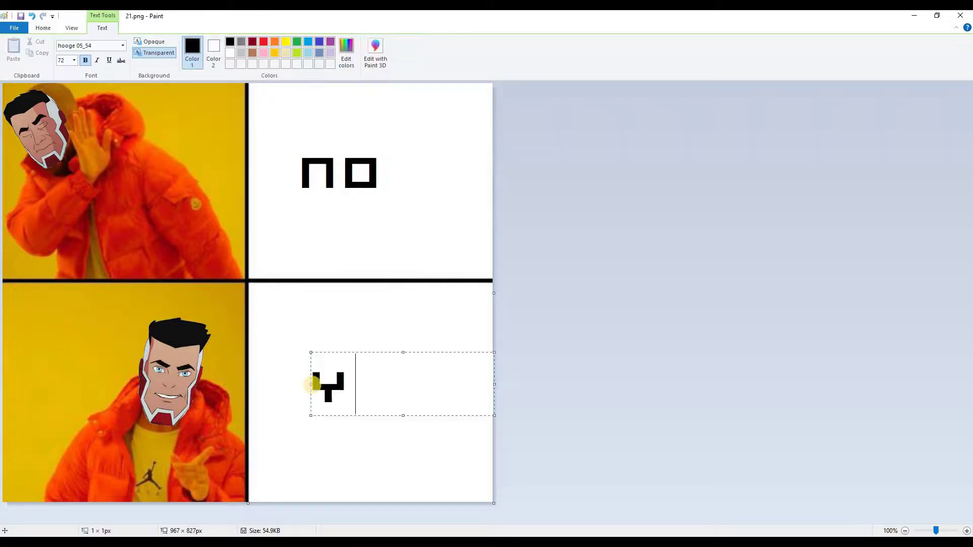
pyautogui.write('ES')
pyautogui.click(466, 298)
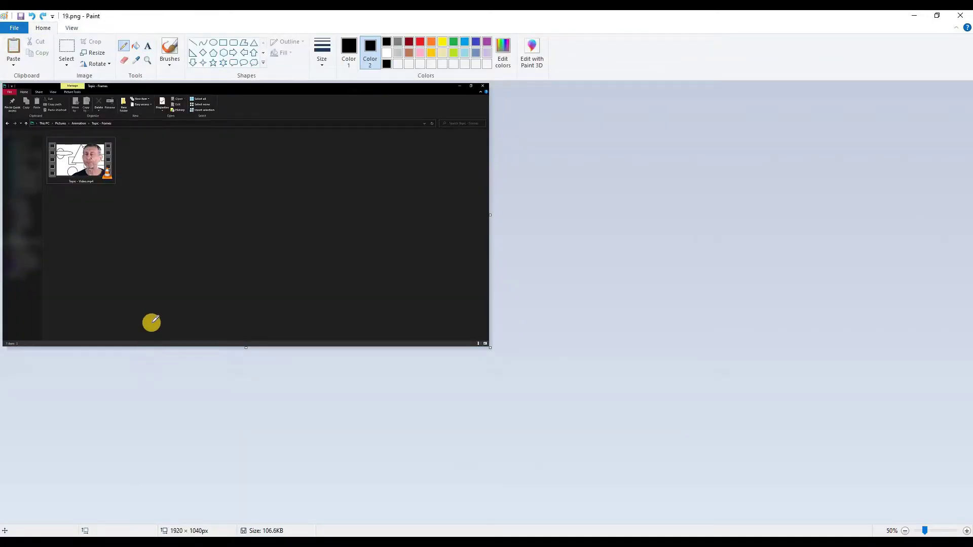
pyautogui.scroll(5, 152, 310)
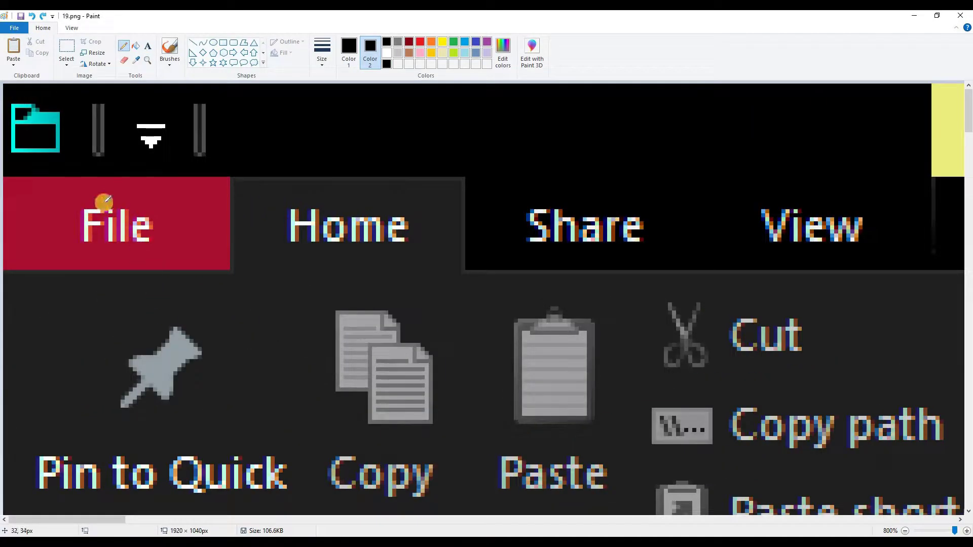
# Draw a freehand pencil loop around the File tab in the Explorer screenshot
pyautogui.moveTo(72, 216)
pyautogui.mouseDown()
pyautogui.moveTo(126, 272)
pyautogui.moveTo(185, 227)
pyautogui.moveTo(114, 195)
pyautogui.moveTo(72, 208)
pyautogui.moveTo(50, 246)
pyautogui.moveTo(22, 251)
pyautogui.moveTo(81, 295)
pyautogui.moveTo(40, 289)
pyautogui.mouseUp()
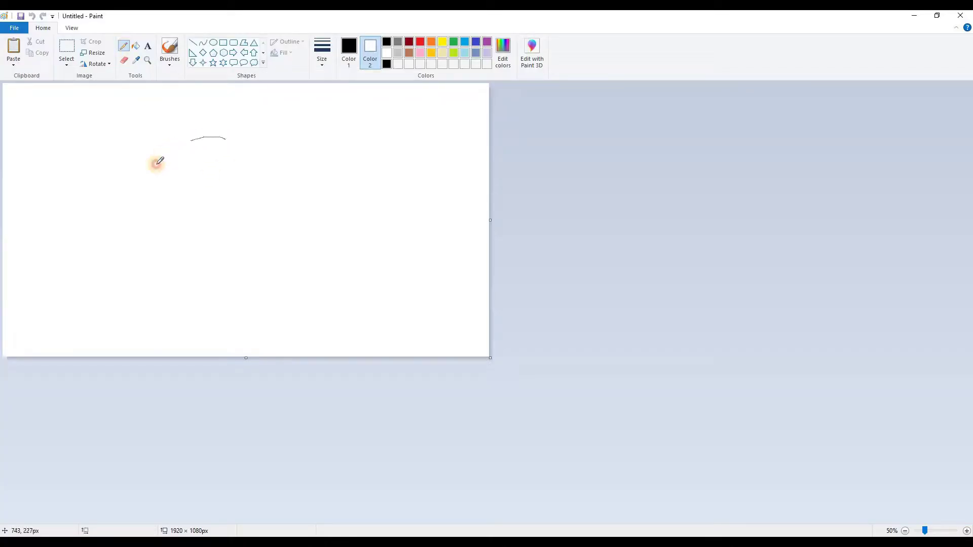
# Pencil in two eyes, a smile and several curved hair strands on the head
pyautogui.moveTo(182, 169); pyautogui.dragTo(184, 175)
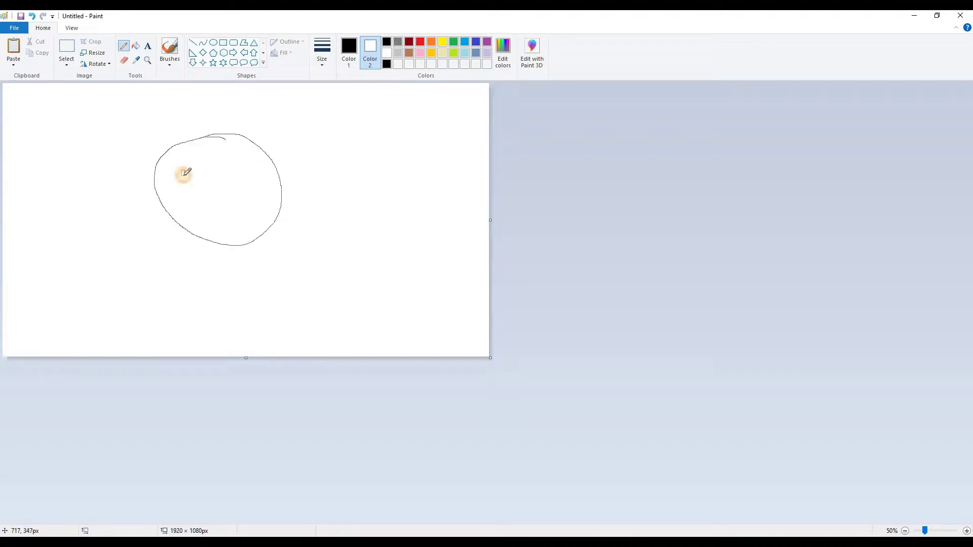
pyautogui.moveTo(243, 168); pyautogui.dragTo(244, 175)
pyautogui.moveTo(193, 208); pyautogui.dragTo(242, 199)
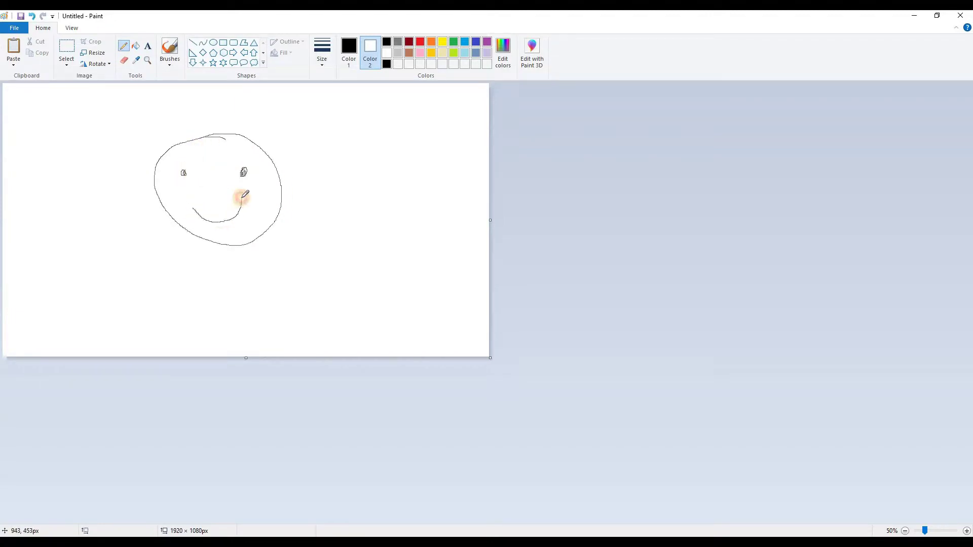
pyautogui.moveTo(199, 138); pyautogui.dragTo(169, 127)
pyautogui.moveTo(116, 145); pyautogui.dragTo(252, 124)
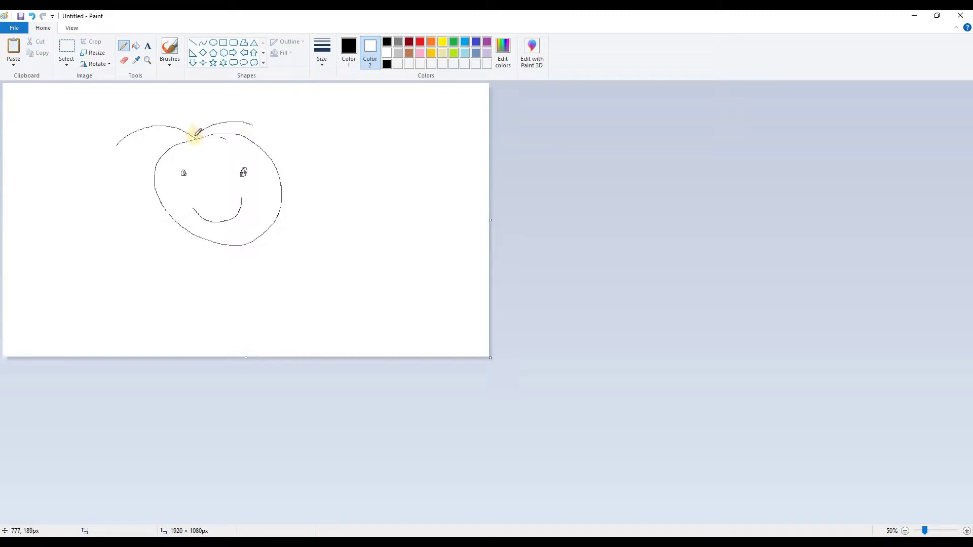
pyautogui.moveTo(193, 135)
pyautogui.mouseDown()
pyautogui.moveTo(220, 110)
pyautogui.moveTo(244, 109)
pyautogui.moveTo(124, 114)
pyautogui.mouseUp()
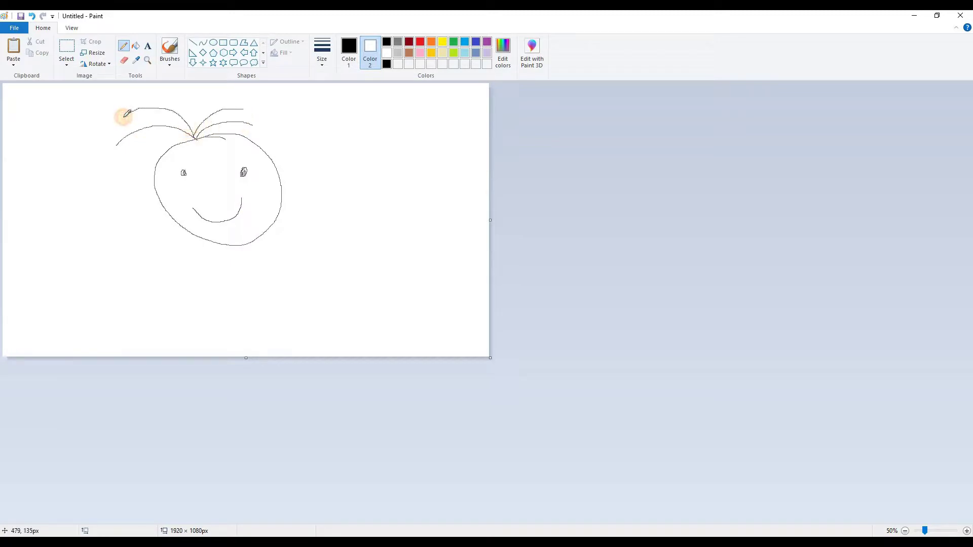